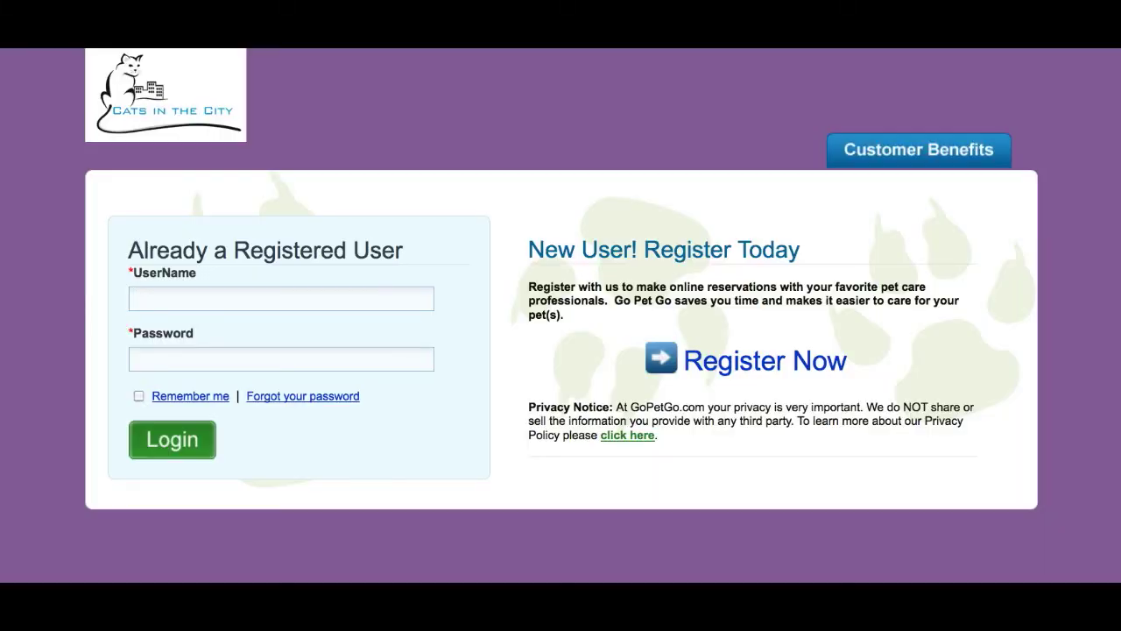
- Log in with the saved username suggestion and its autofilled password
text(dl)
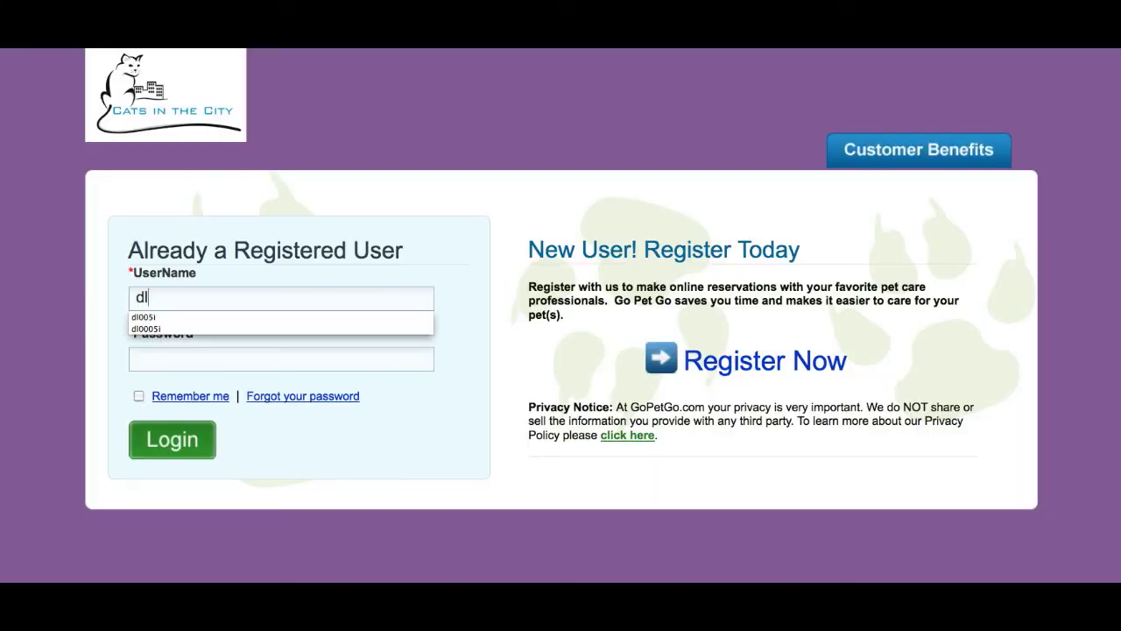
key(Down)
key(Return)
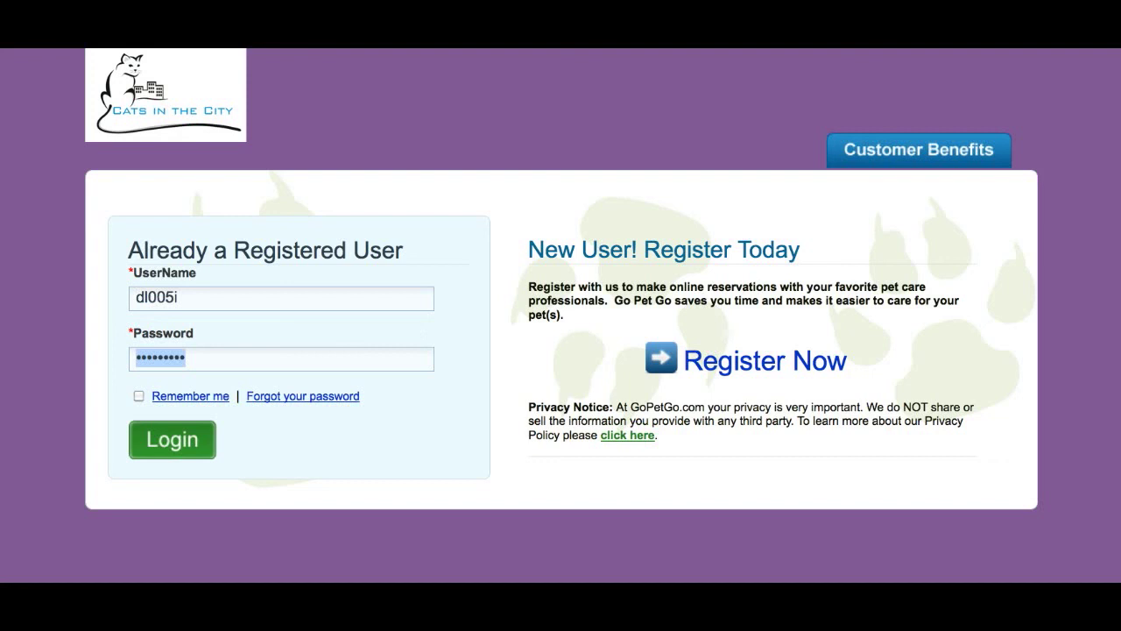
key(Return)
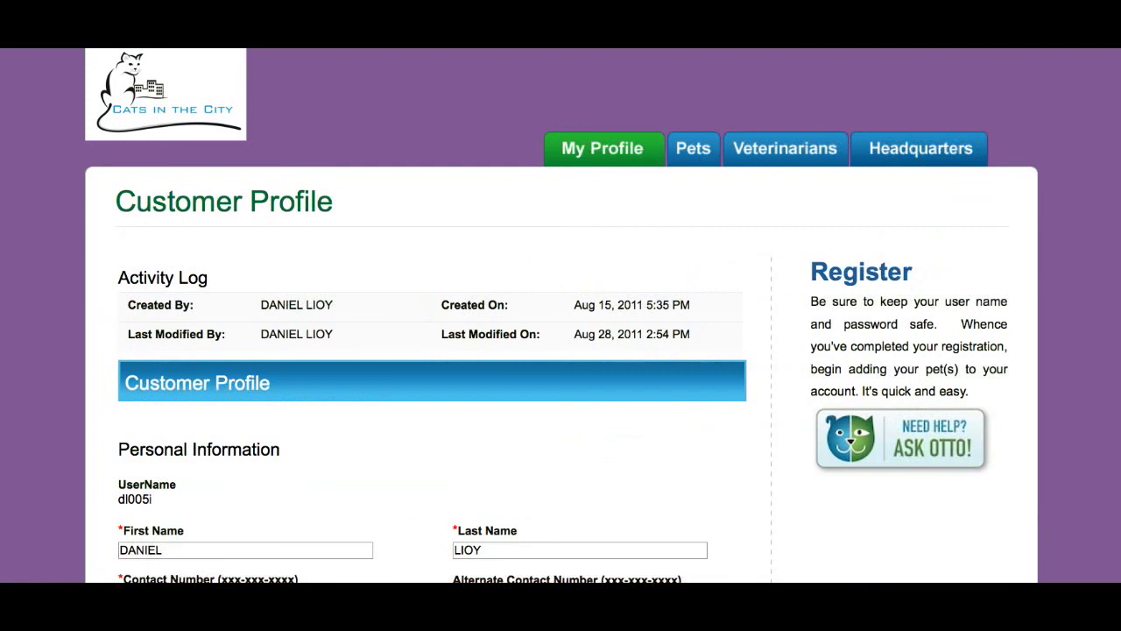
- Scroll through the Customer Profile personal information, then go to the Pets list
scroll(389, 203, down, 5)
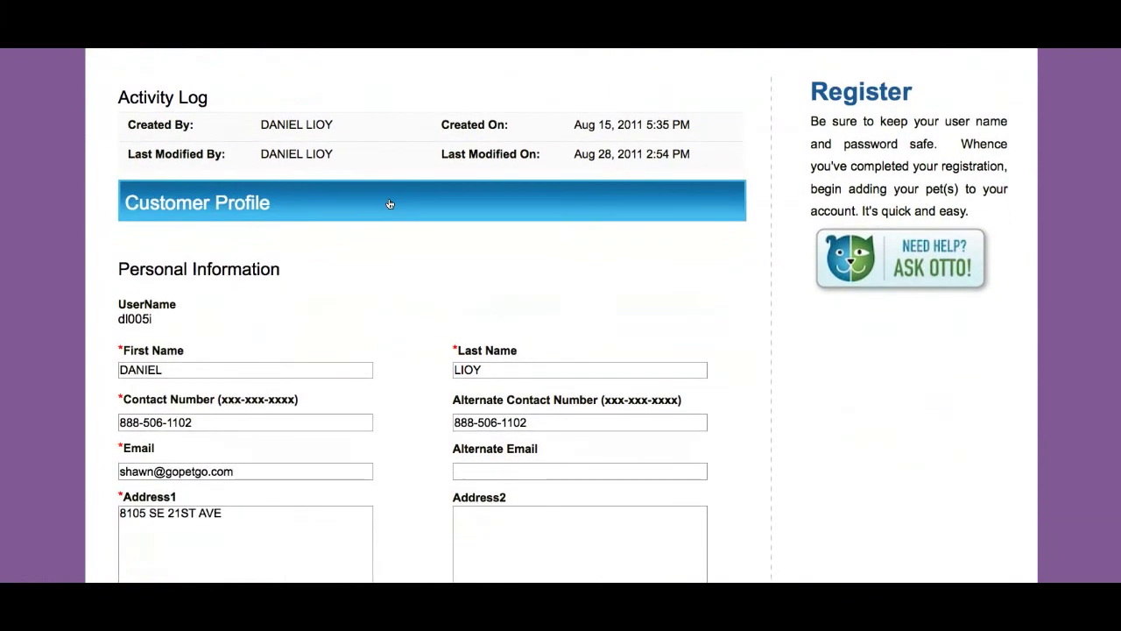
scroll(389, 203, down, 3)
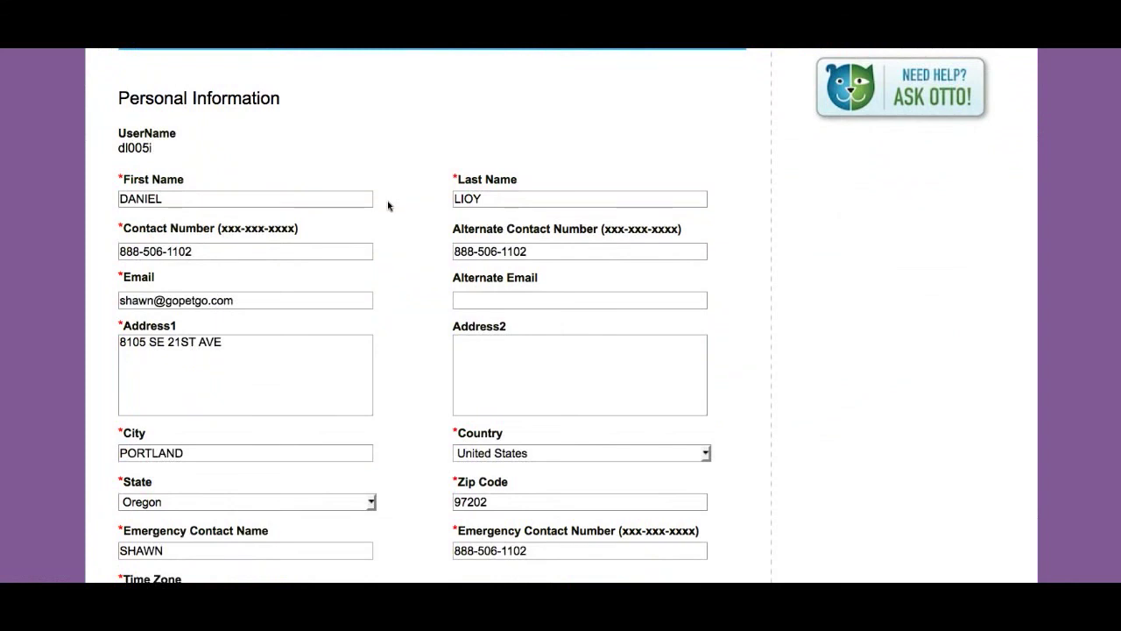
scroll(389, 205, down, 2)
scroll(388, 205, up, 10)
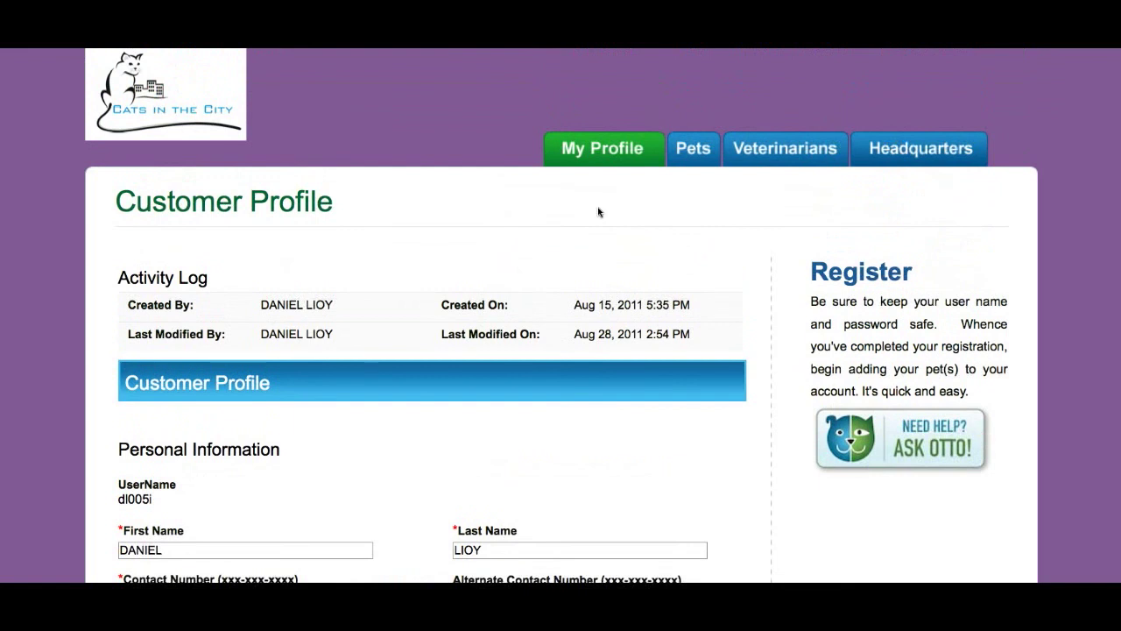
click(692, 150)
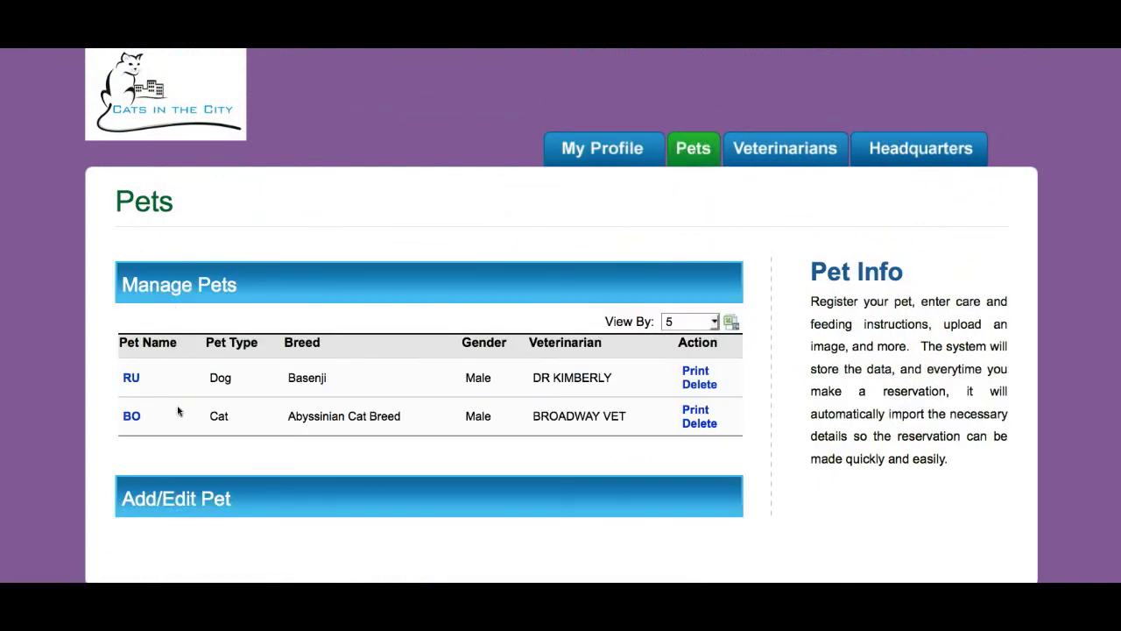
- Expand the blank Add New Pet form and look over its fields
click(171, 499)
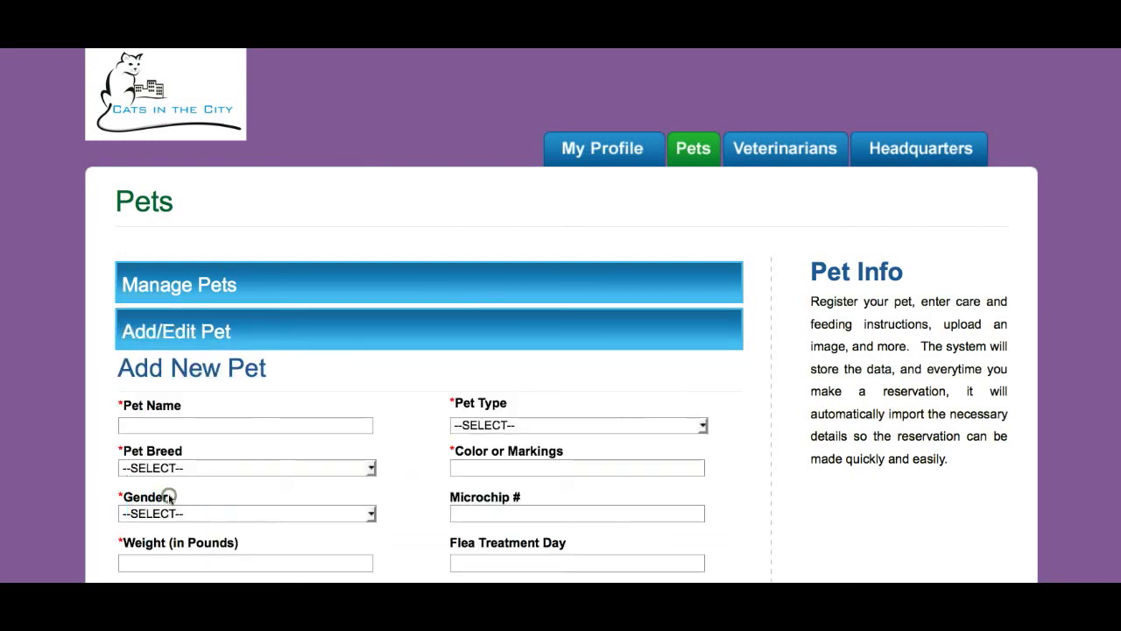
scroll(170, 496, down, 5)
scroll(169, 497, up, 3)
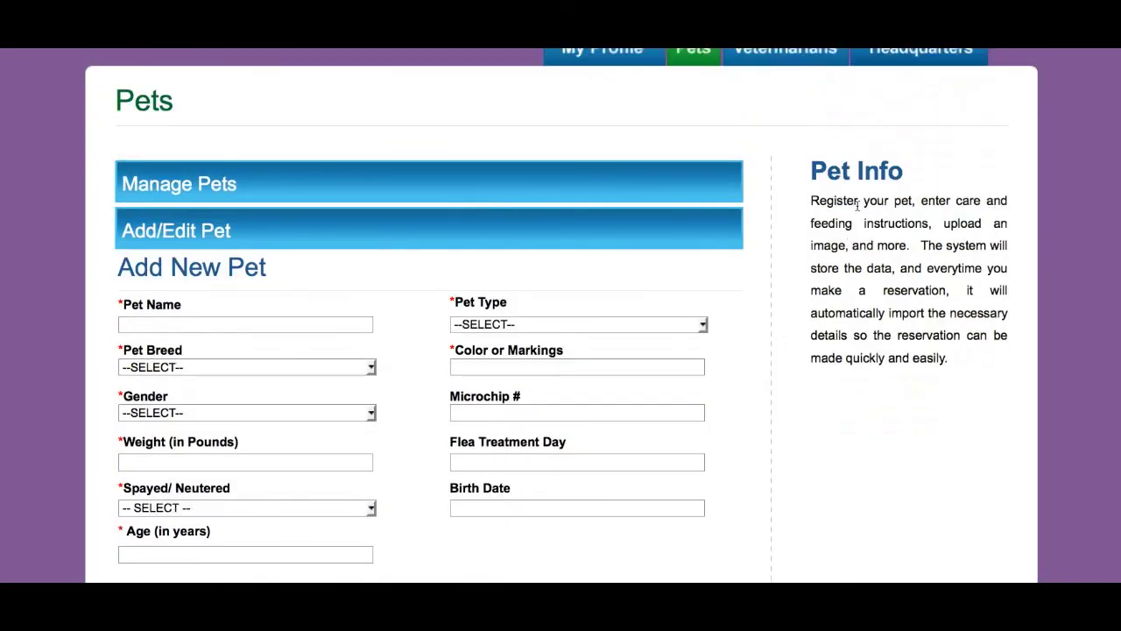
- Review the Headquarters Reservations list, then start a new reservation from Headquarters
mouse_move(903, 55)
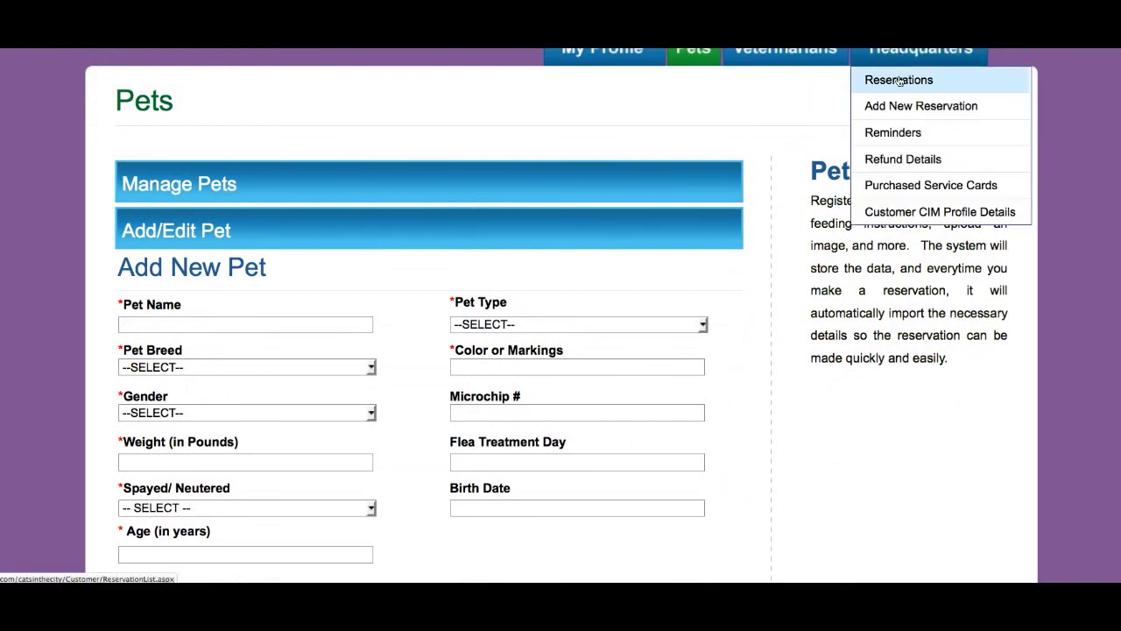
click(896, 79)
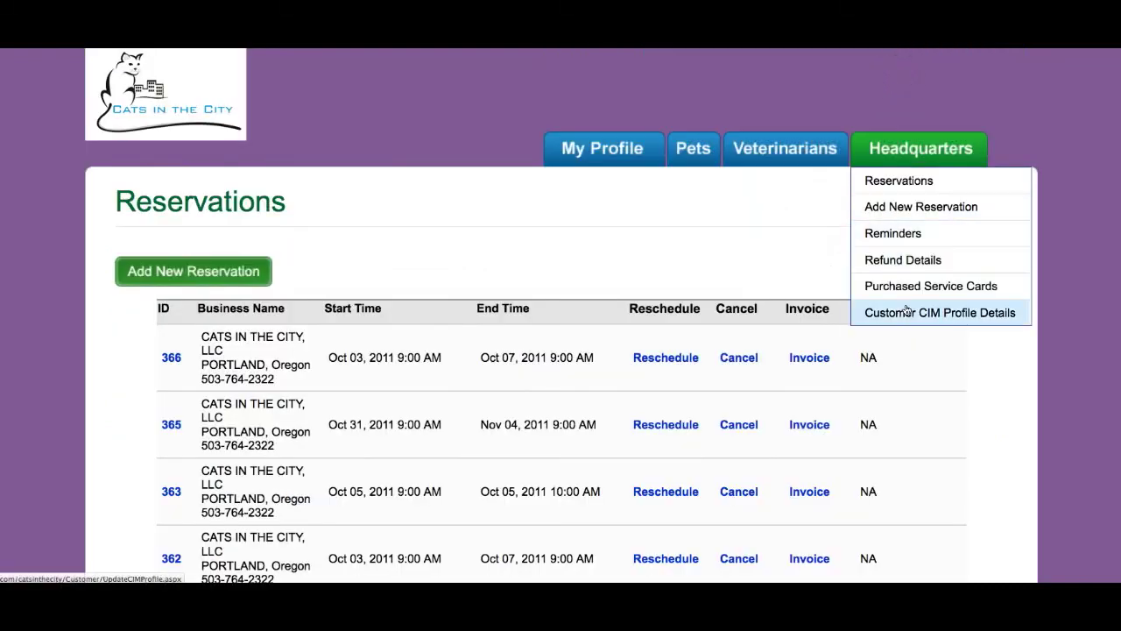
scroll(908, 402, down, 1)
scroll(909, 402, down, 2)
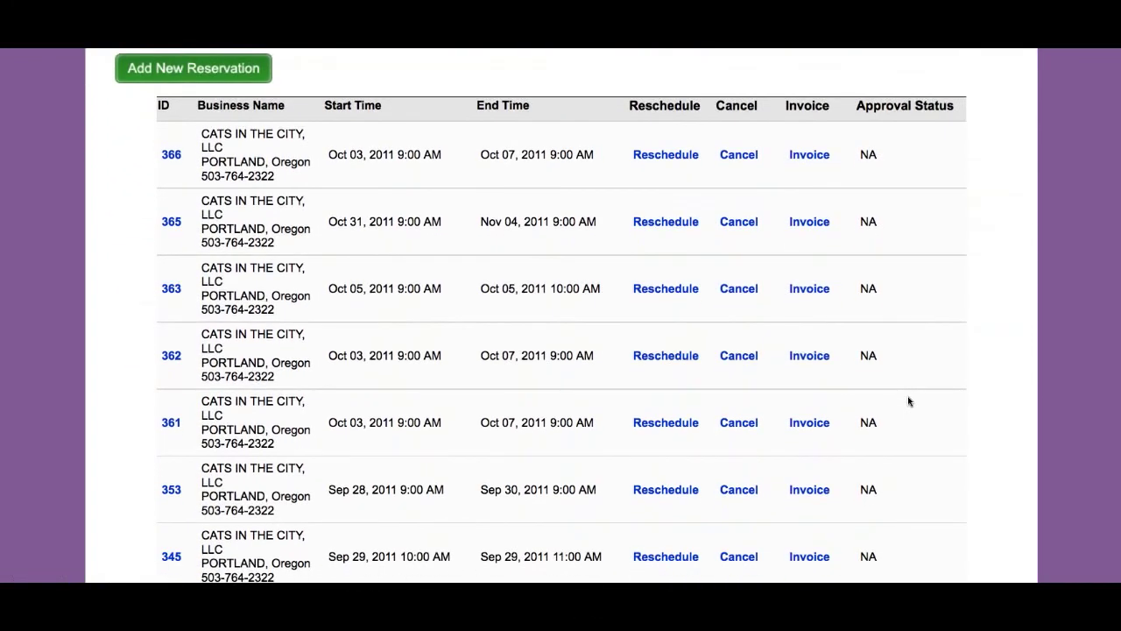
scroll(908, 402, up, 4)
mouse_move(926, 156)
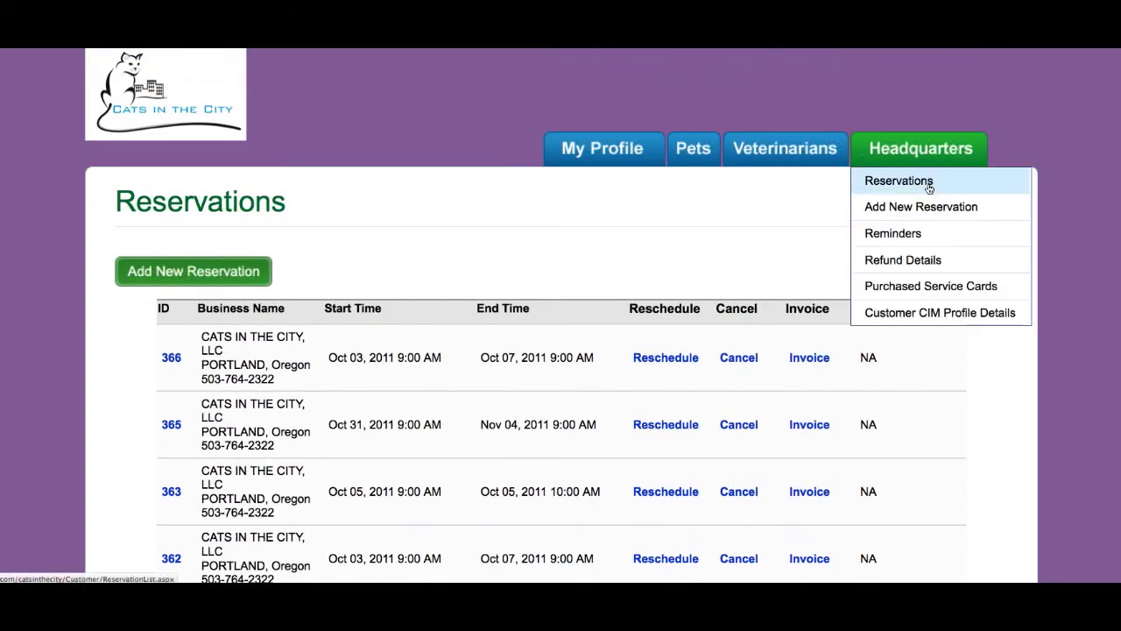
click(927, 207)
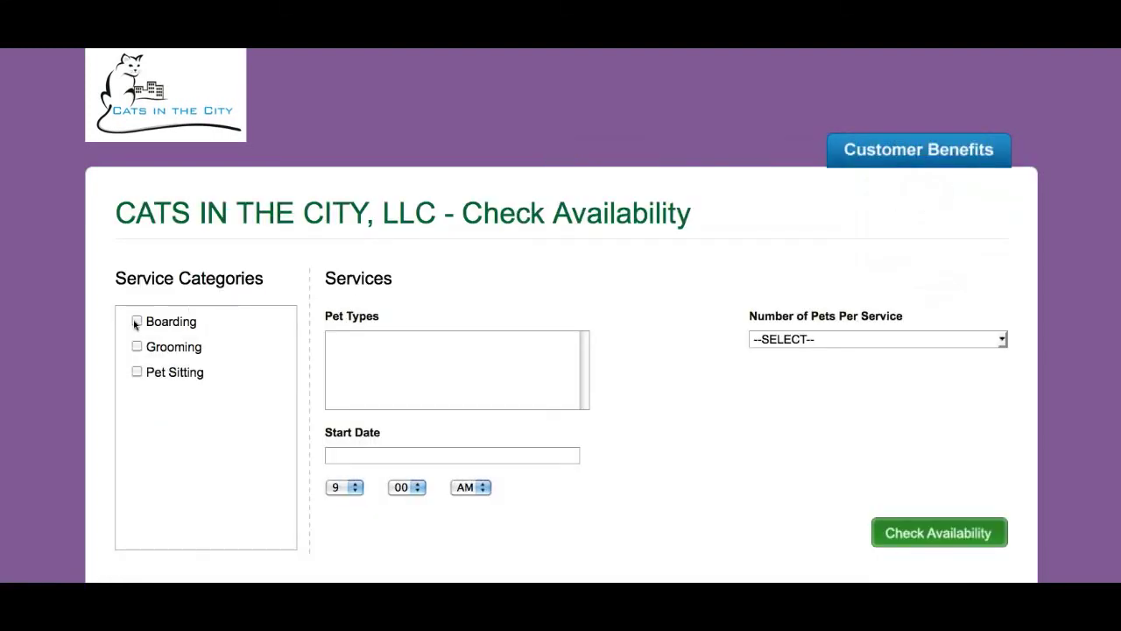
- Choose Boarding, Cat Boarding (Master) and Cat, with 01 pet
click(135, 322)
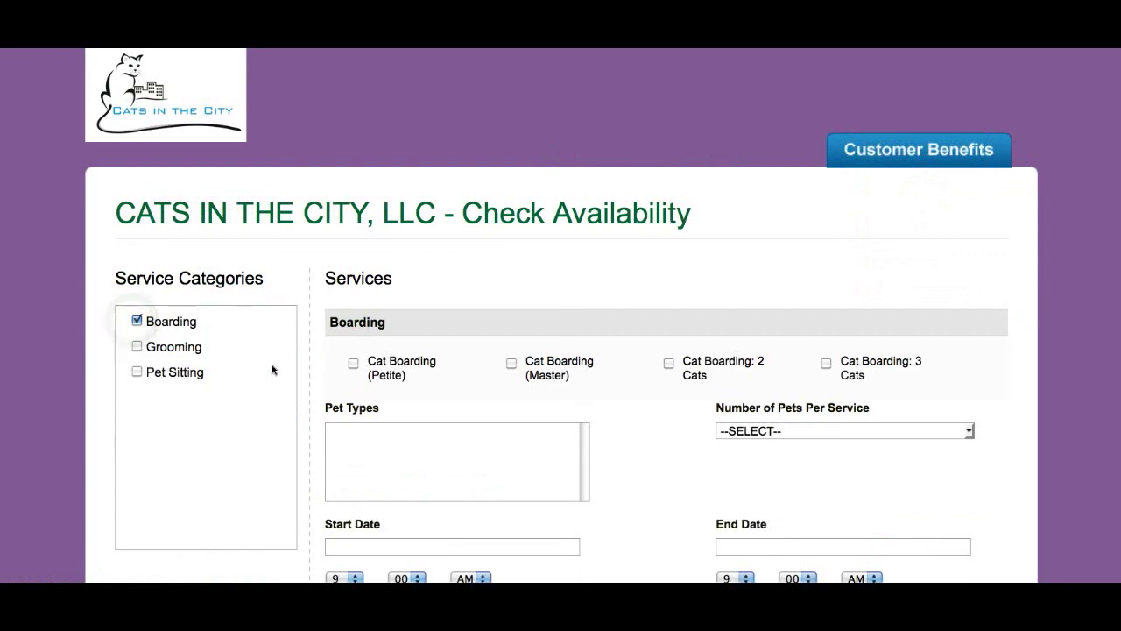
click(512, 366)
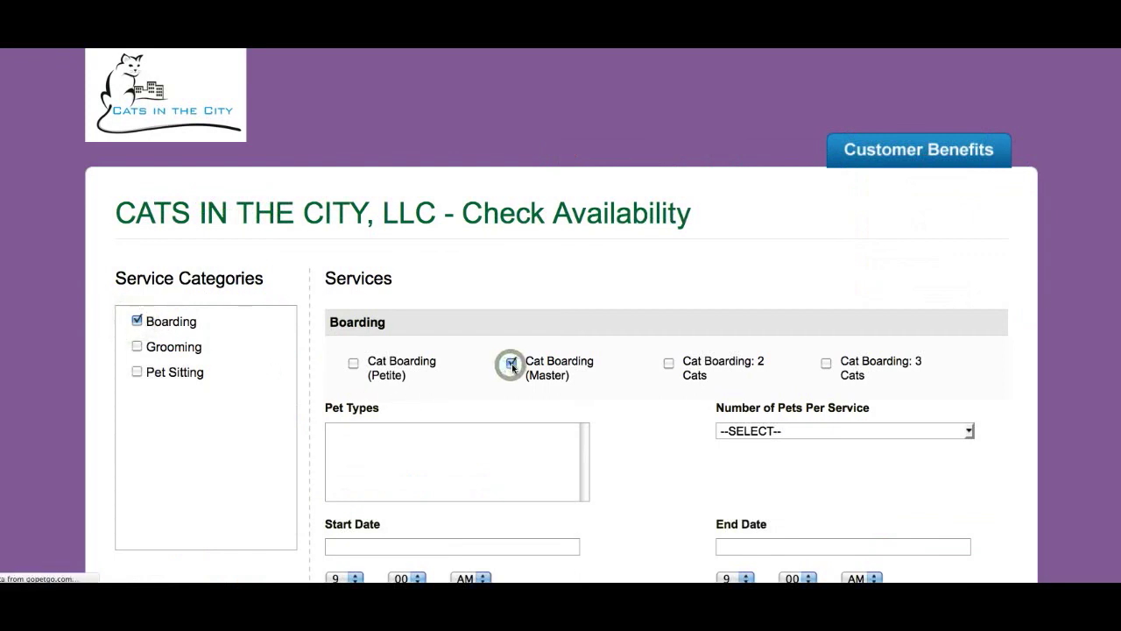
click(346, 443)
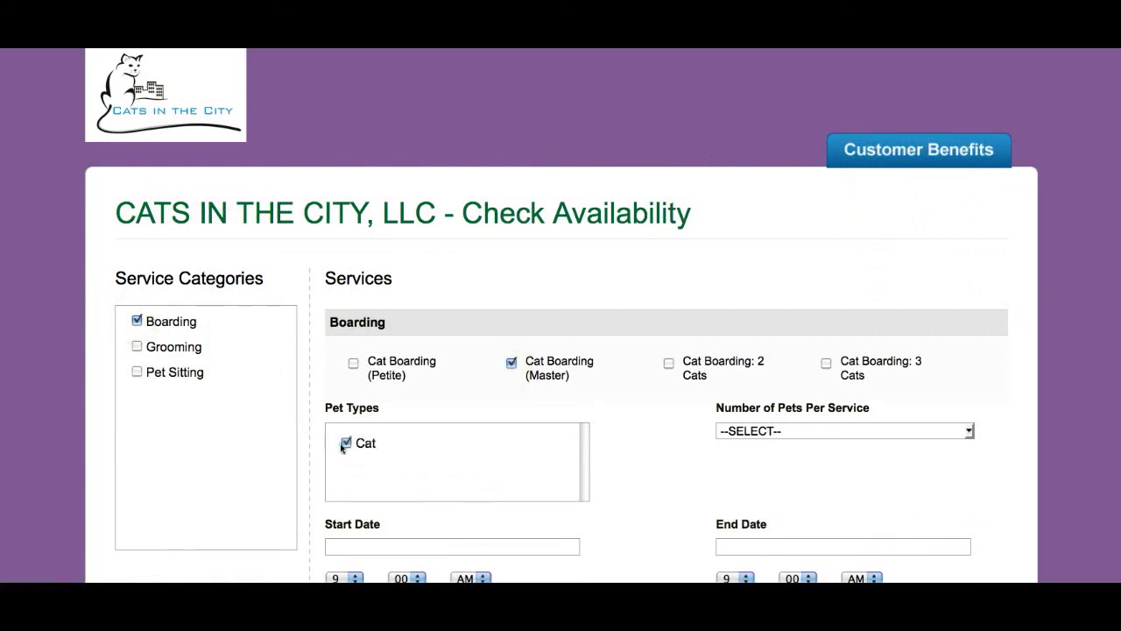
click(753, 431)
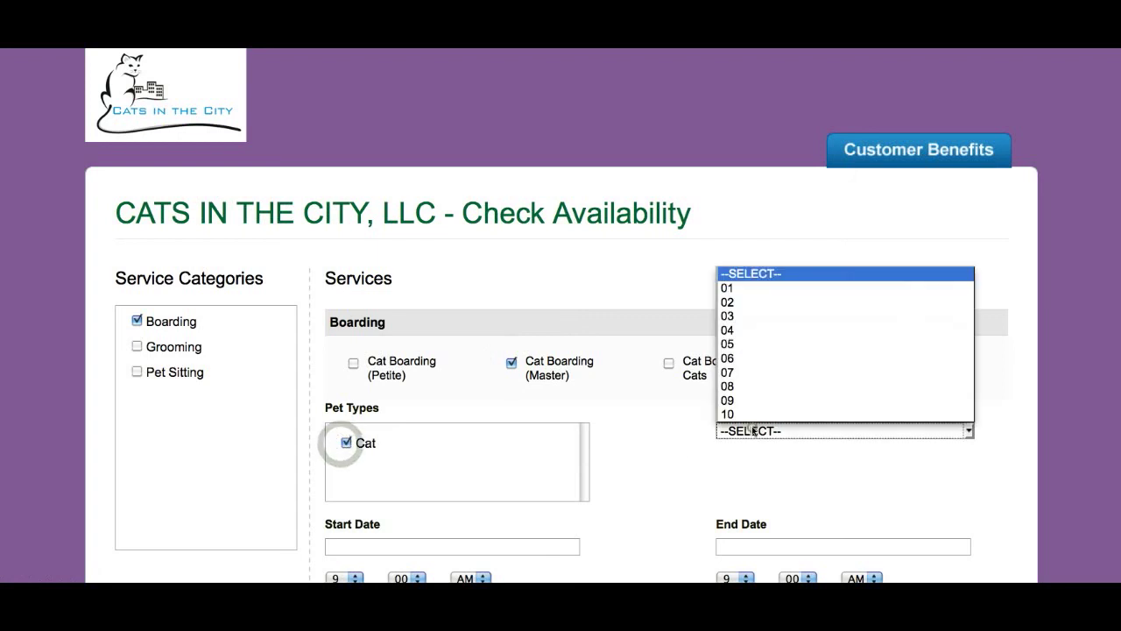
click(752, 297)
scroll(670, 445, down, 3)
click(668, 450)
- Check availability for Oct 03–07, 2011 and submit the Cat Boarding (Master) slot
click(513, 427)
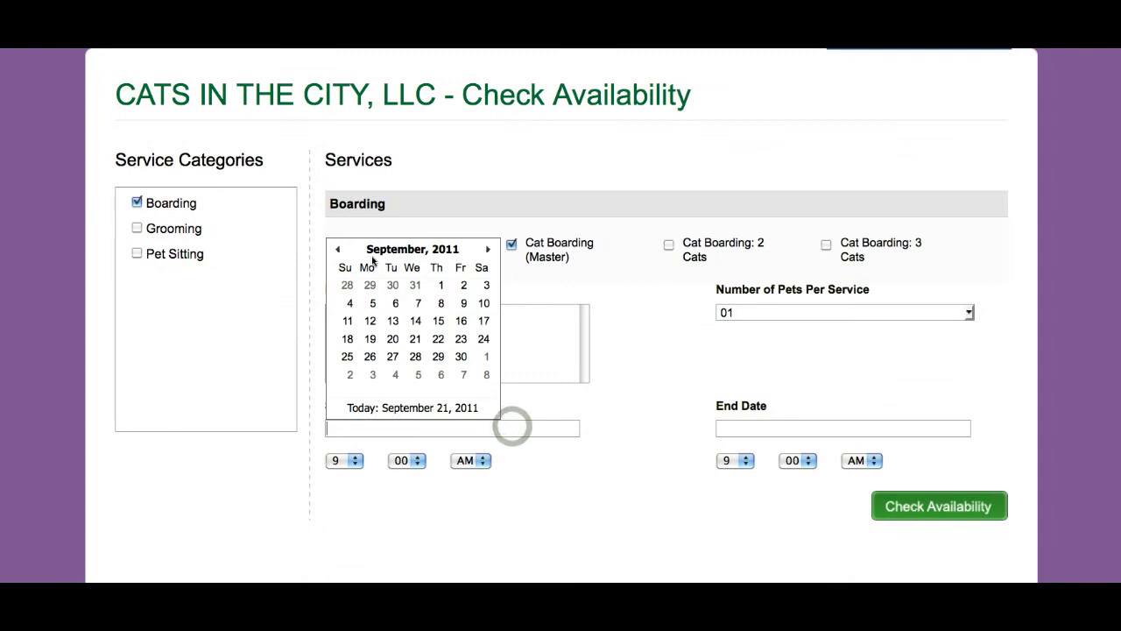
click(375, 375)
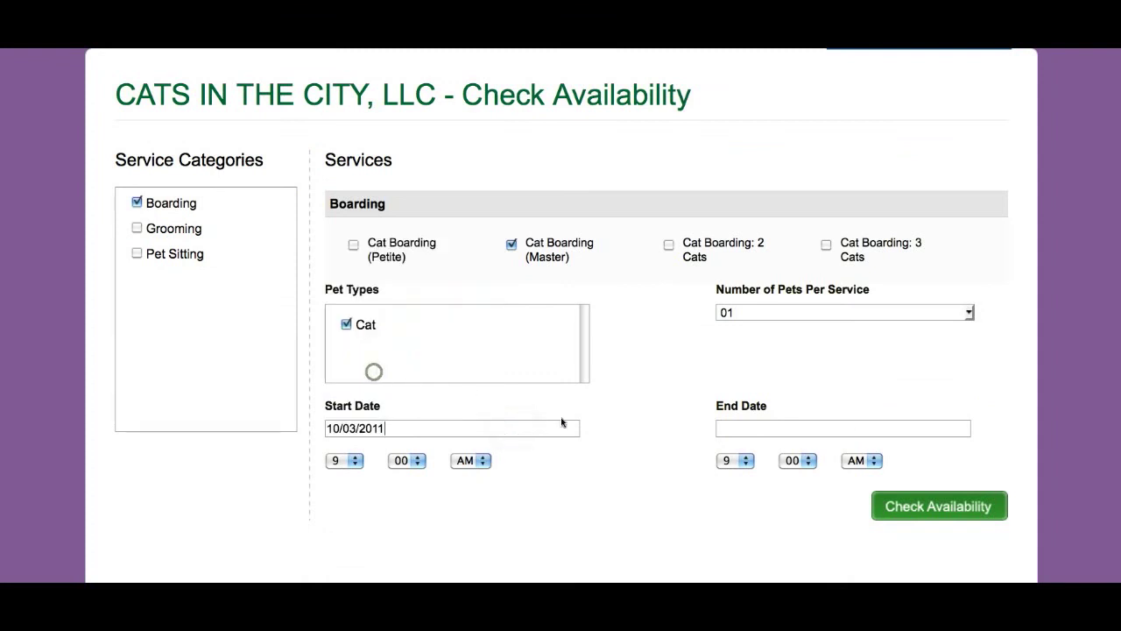
click(741, 430)
click(857, 375)
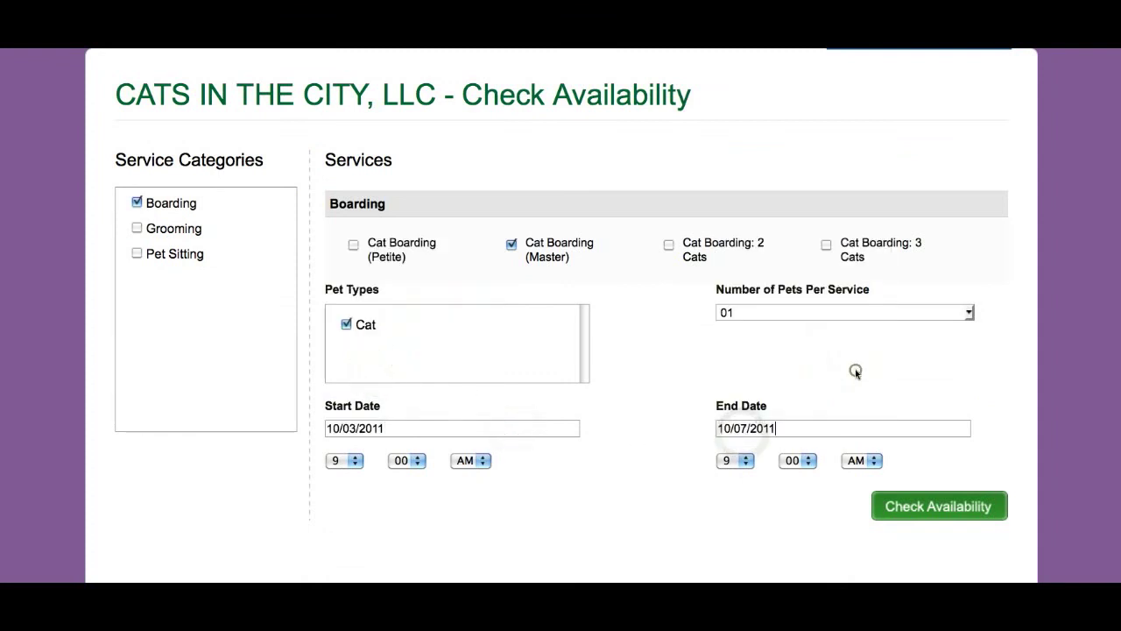
click(909, 512)
scroll(909, 512, down, 5)
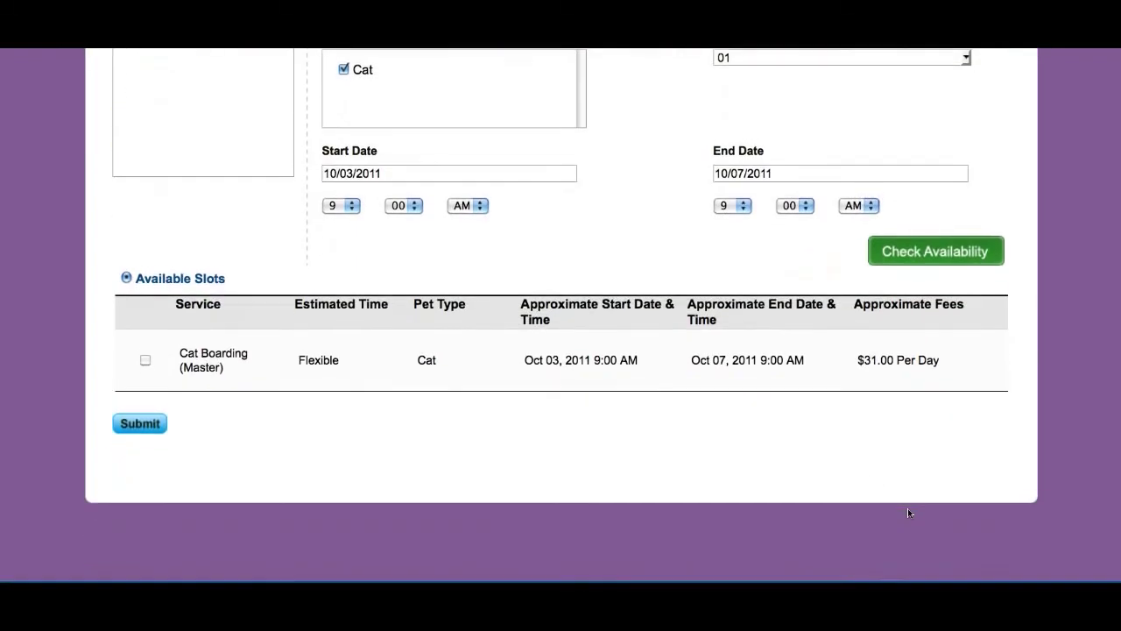
click(146, 356)
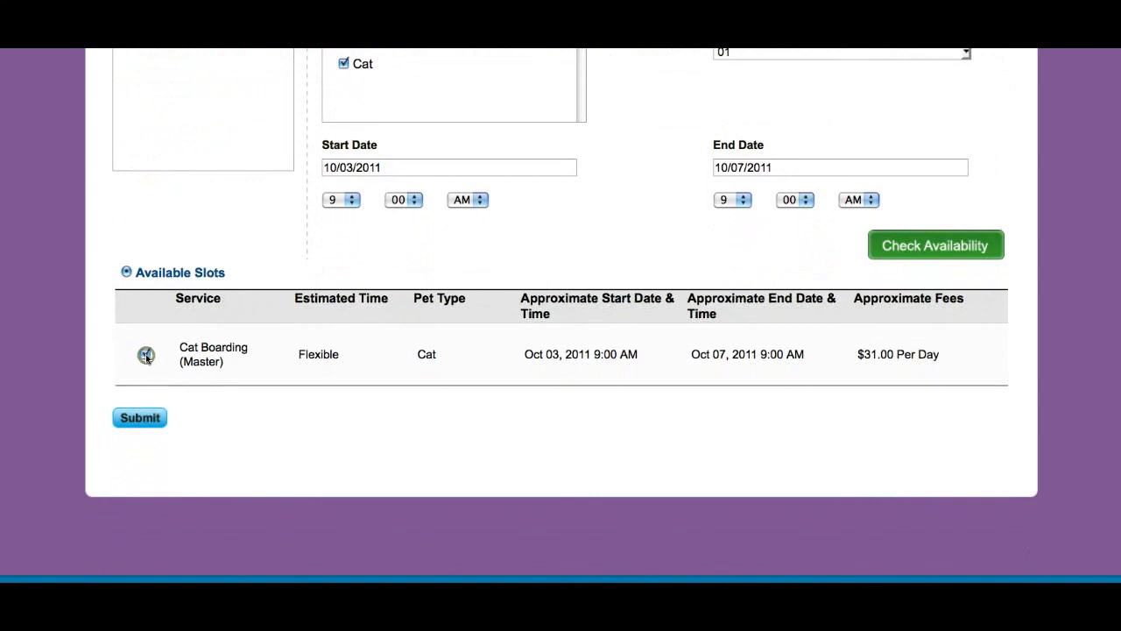
click(132, 422)
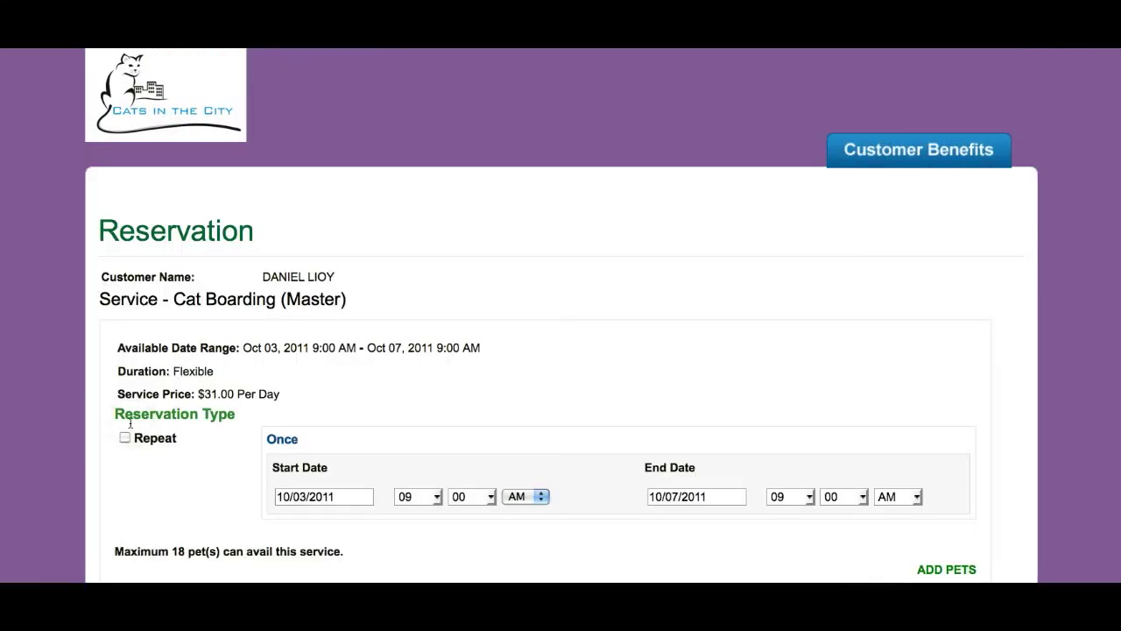
- Tick BO as the cat for this stay and secure the reservation
scroll(130, 424, down, 3)
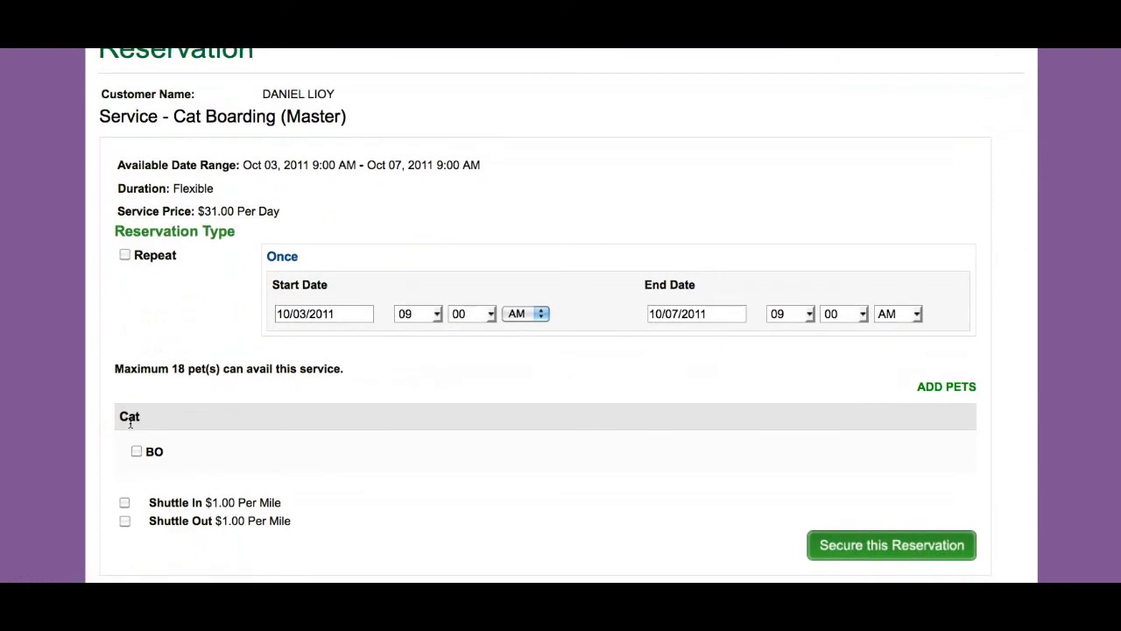
click(155, 454)
click(838, 546)
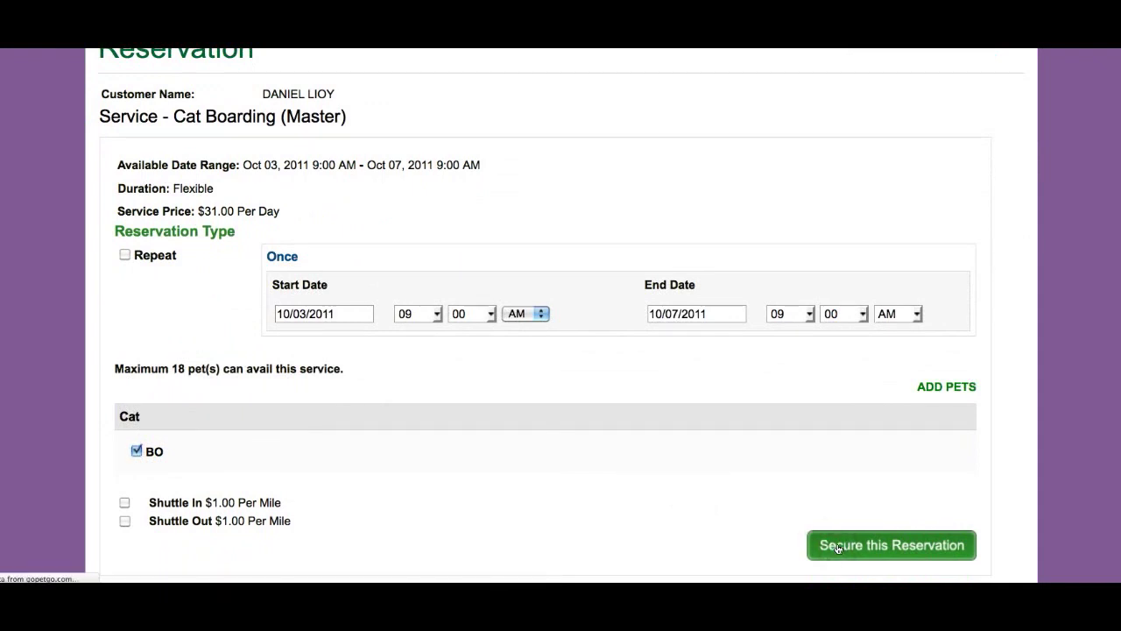
- Add Sub-Q Fluids ($15.00) for BO on Wednesday, October 5 only
click(664, 400)
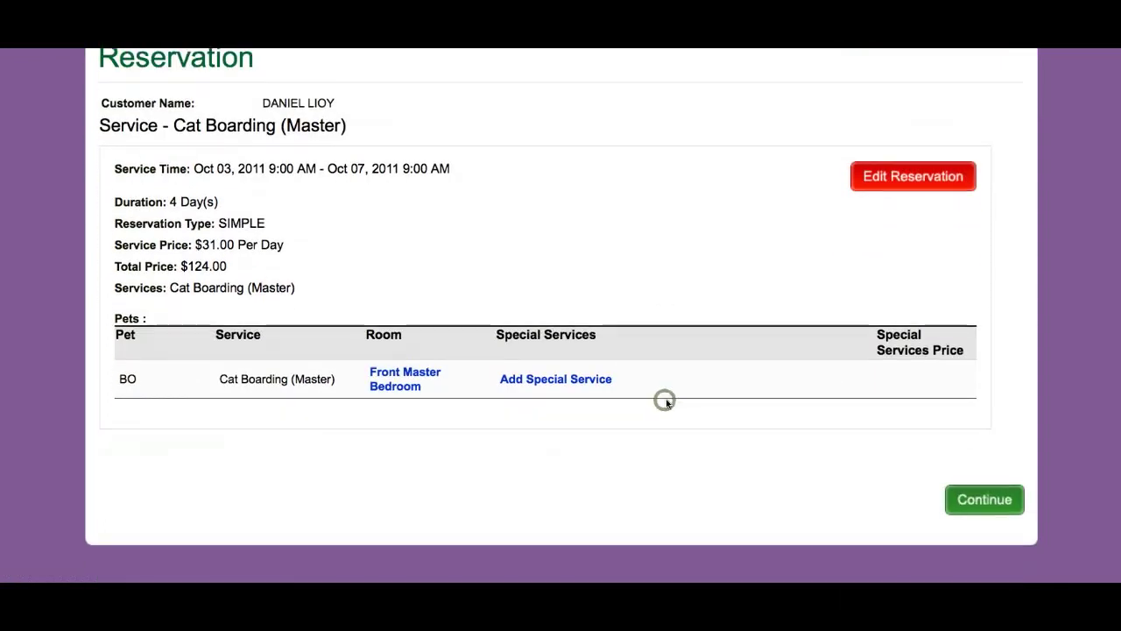
click(585, 385)
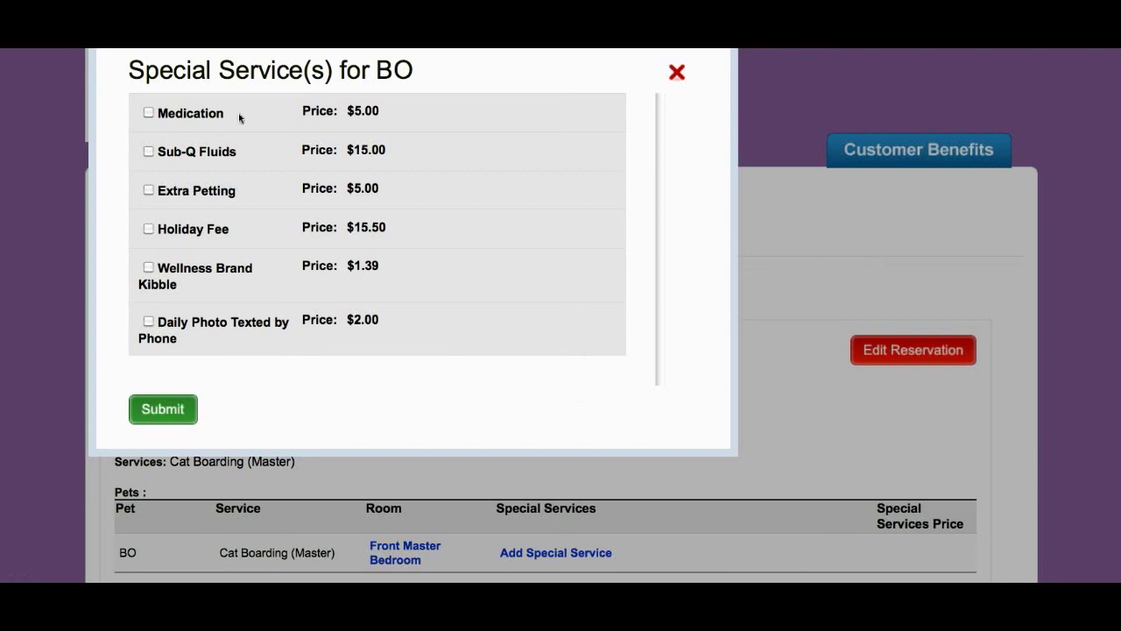
click(147, 151)
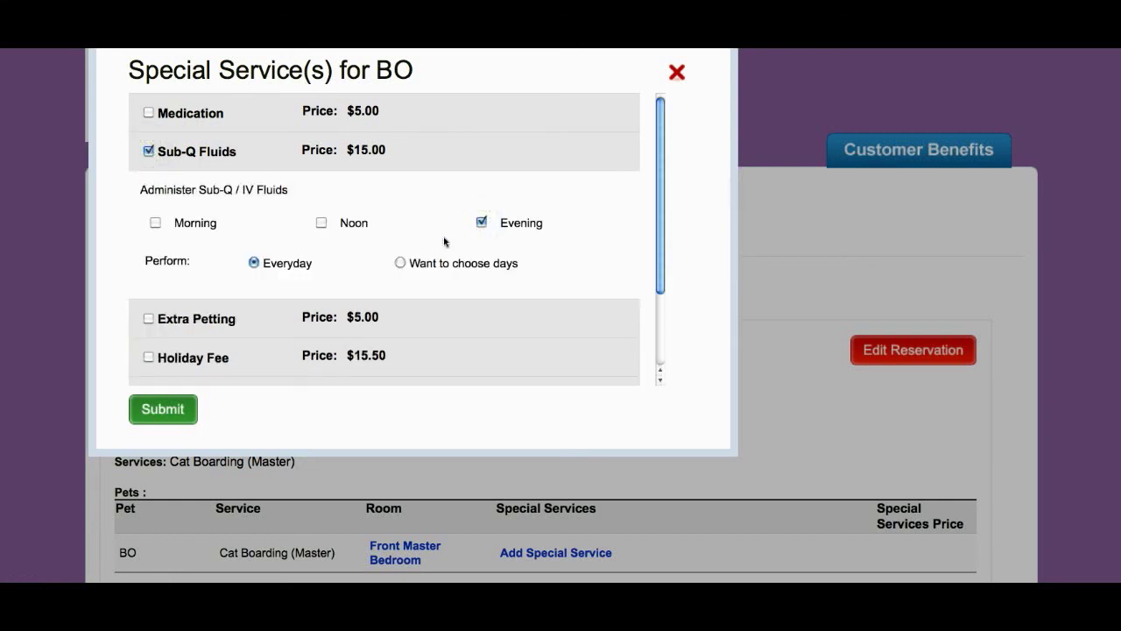
click(399, 262)
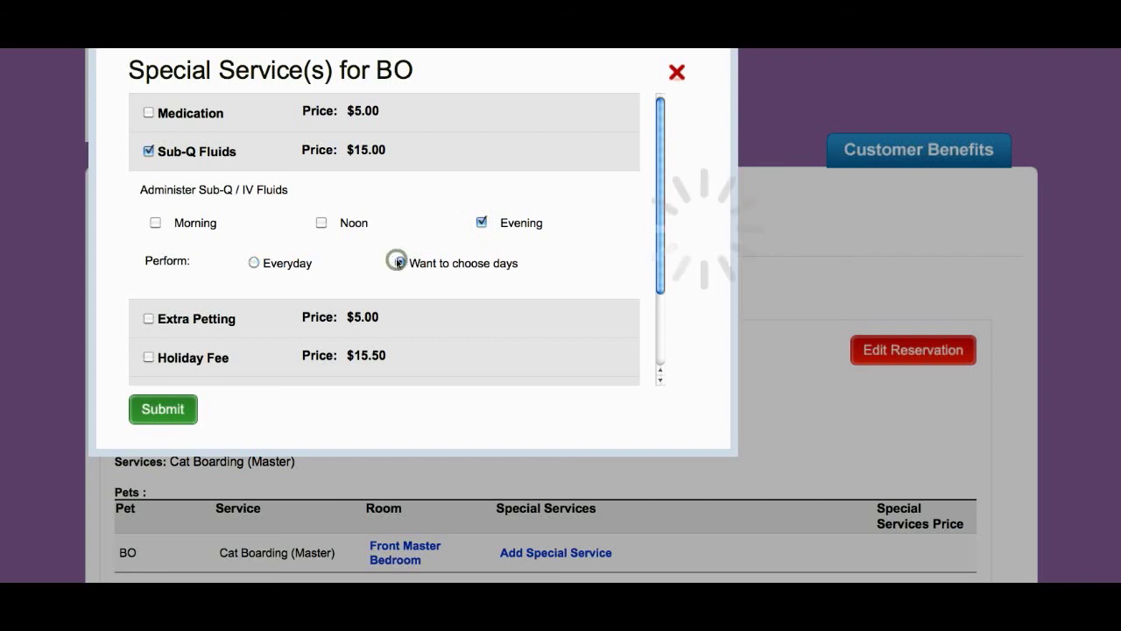
scroll(397, 260, down, 3)
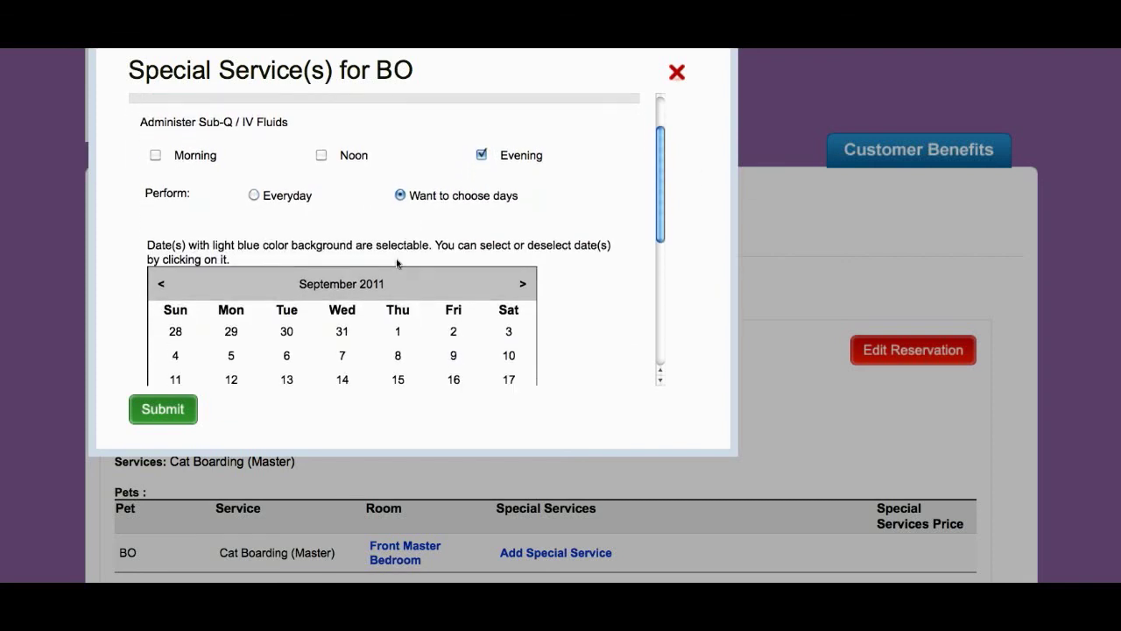
click(345, 336)
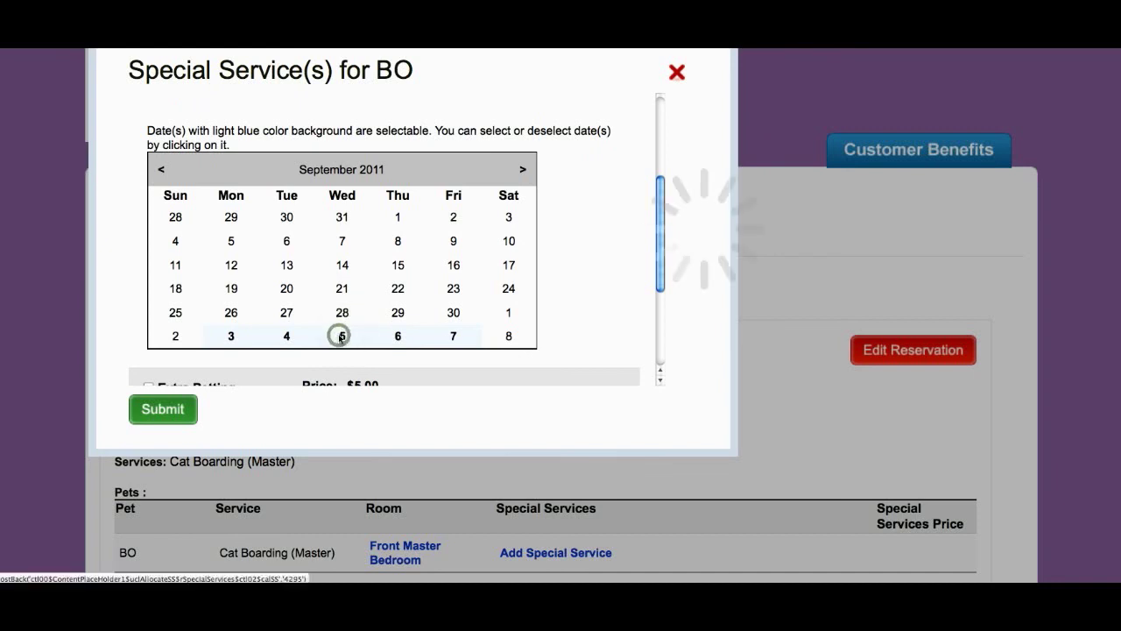
scroll(338, 334, down, 5)
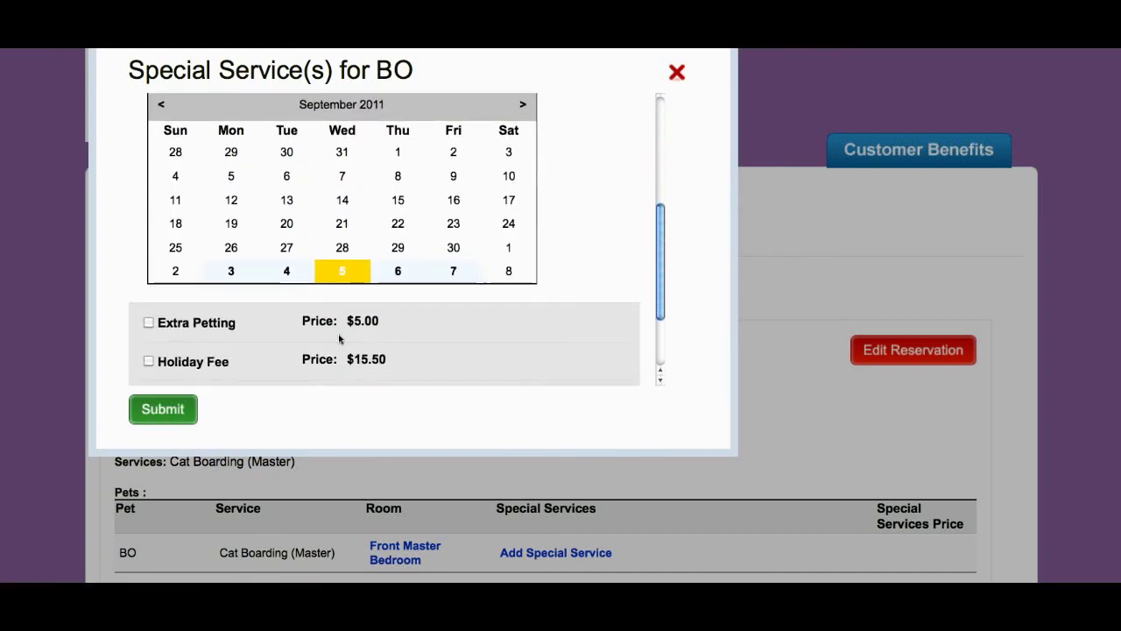
click(172, 423)
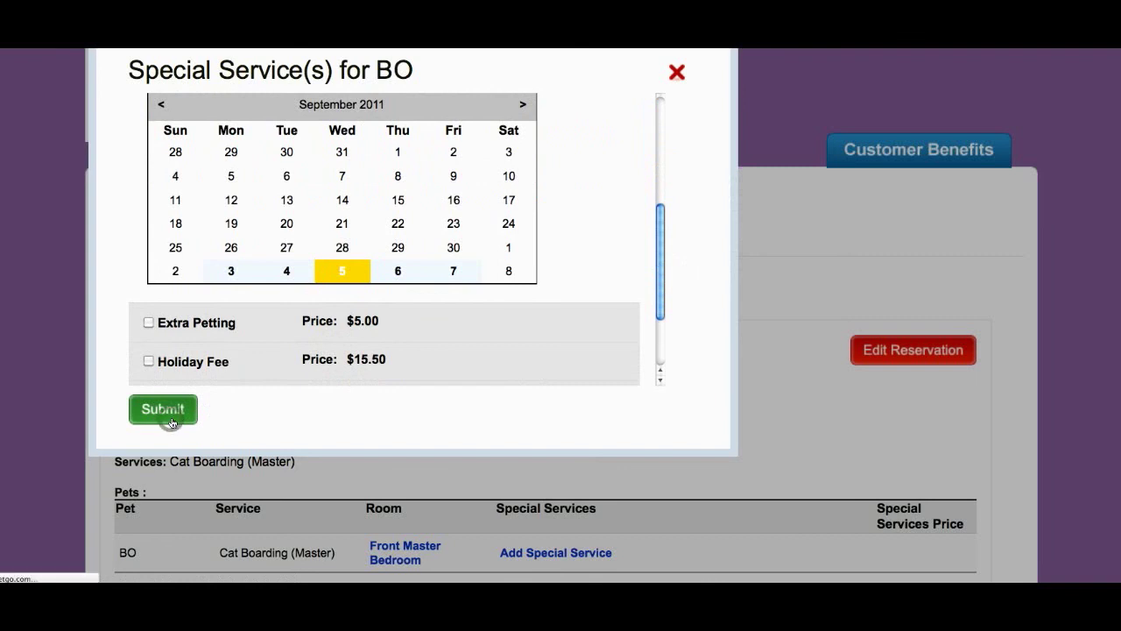
- Continue to the invoice and review its $139.00 subtotal with Sub-Q Fluids
scroll(658, 426, down, 2)
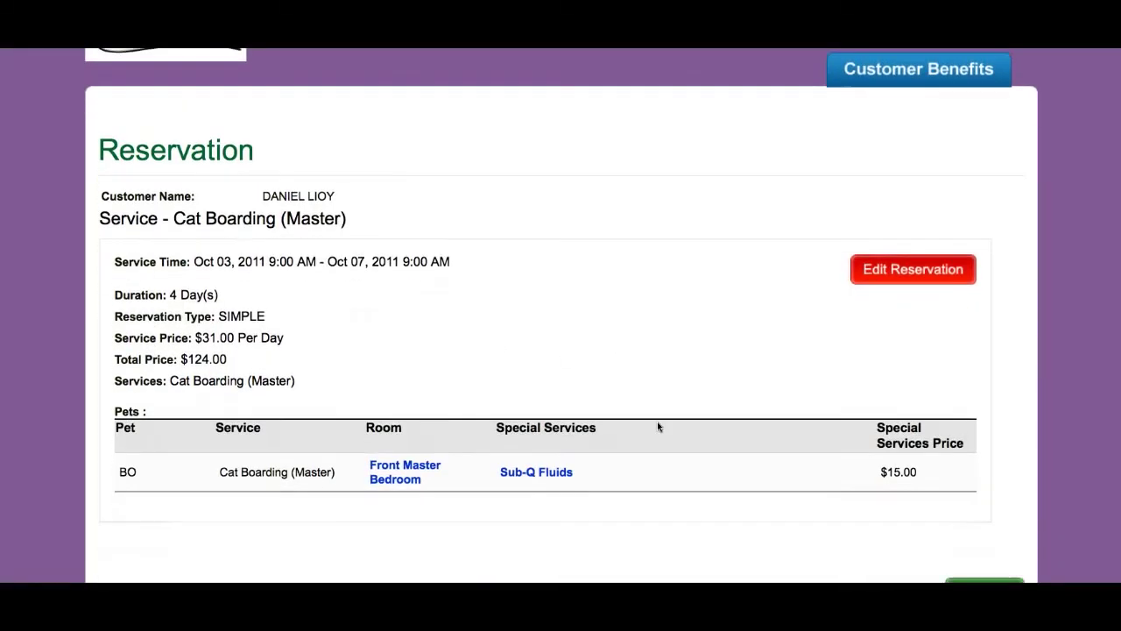
scroll(652, 425, down, 2)
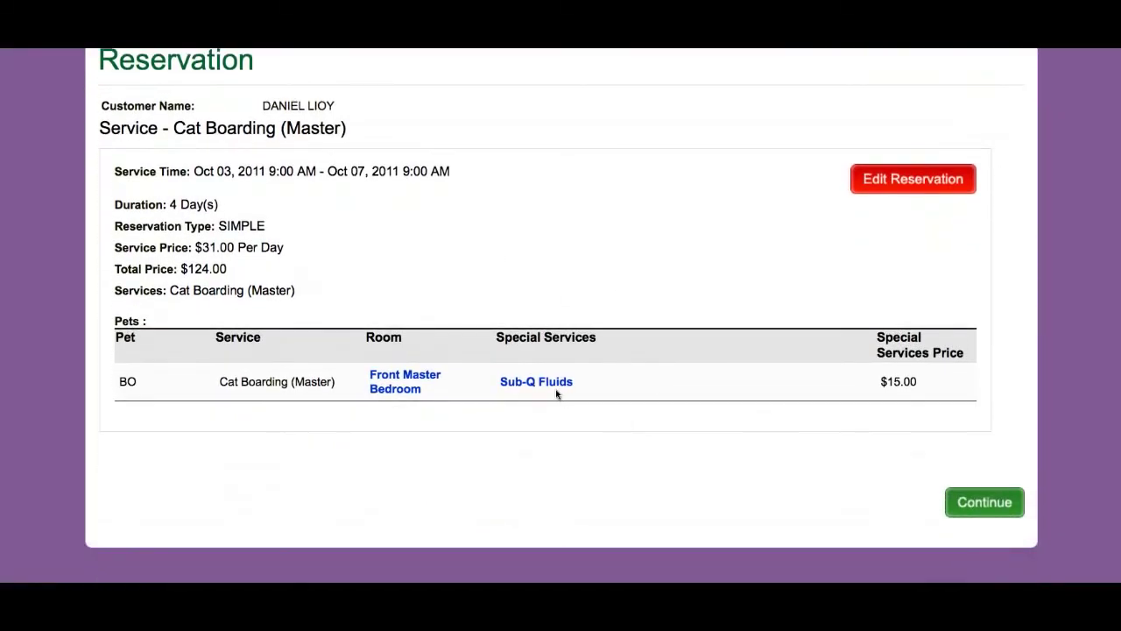
click(993, 509)
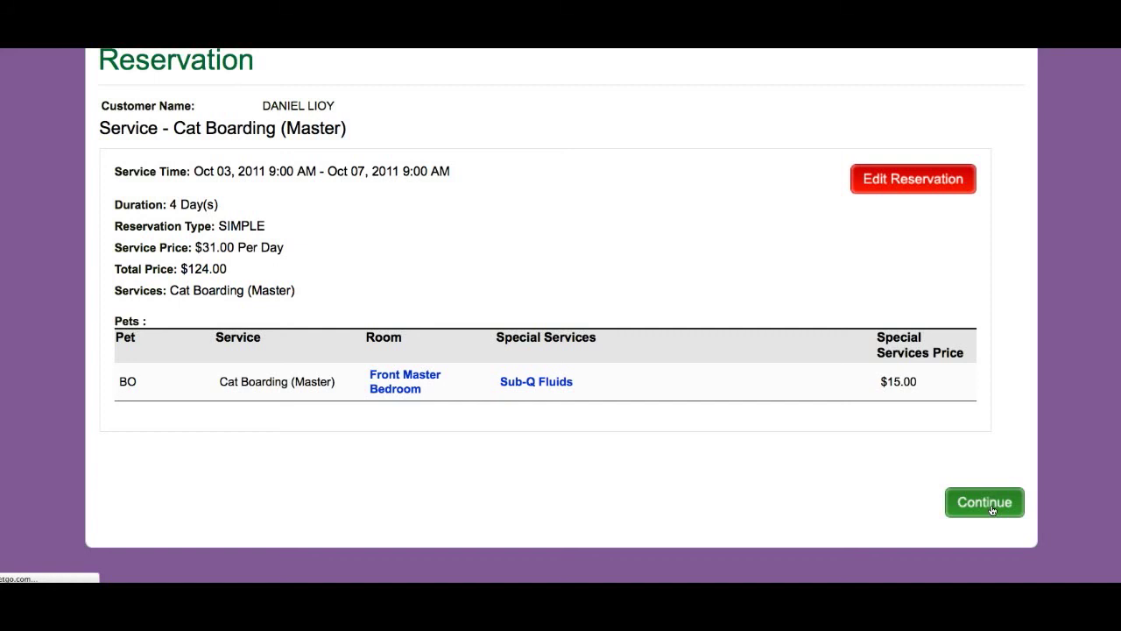
scroll(993, 510, down, 2)
scroll(992, 509, down, 3)
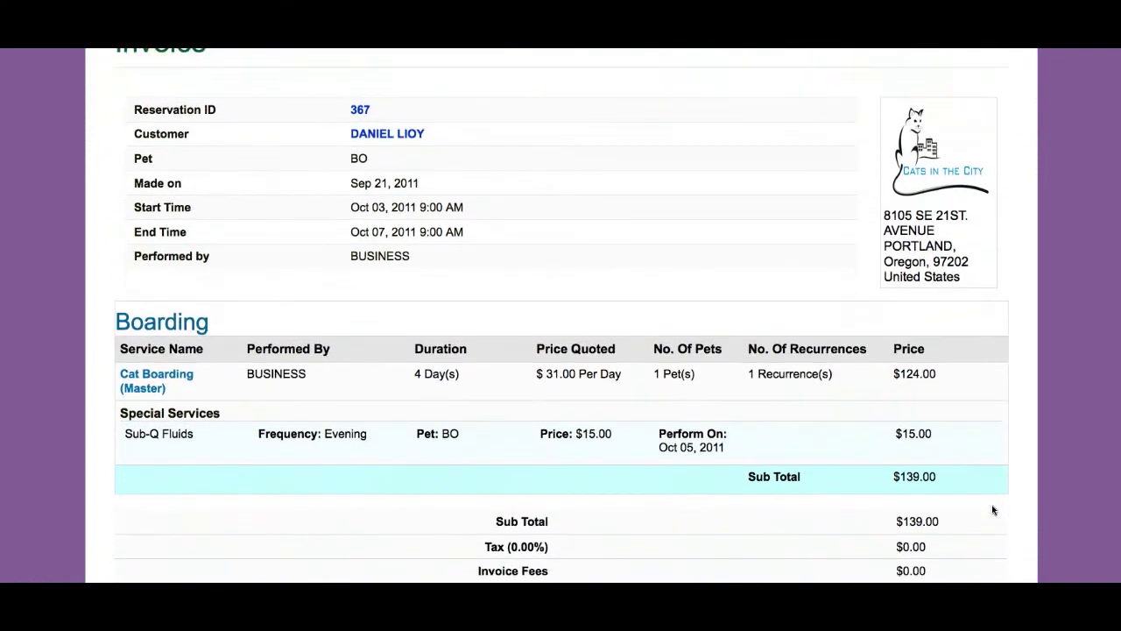
- Open pending reservation 365's invoice and scroll down to Make a Payment
scroll(993, 510, down, 6)
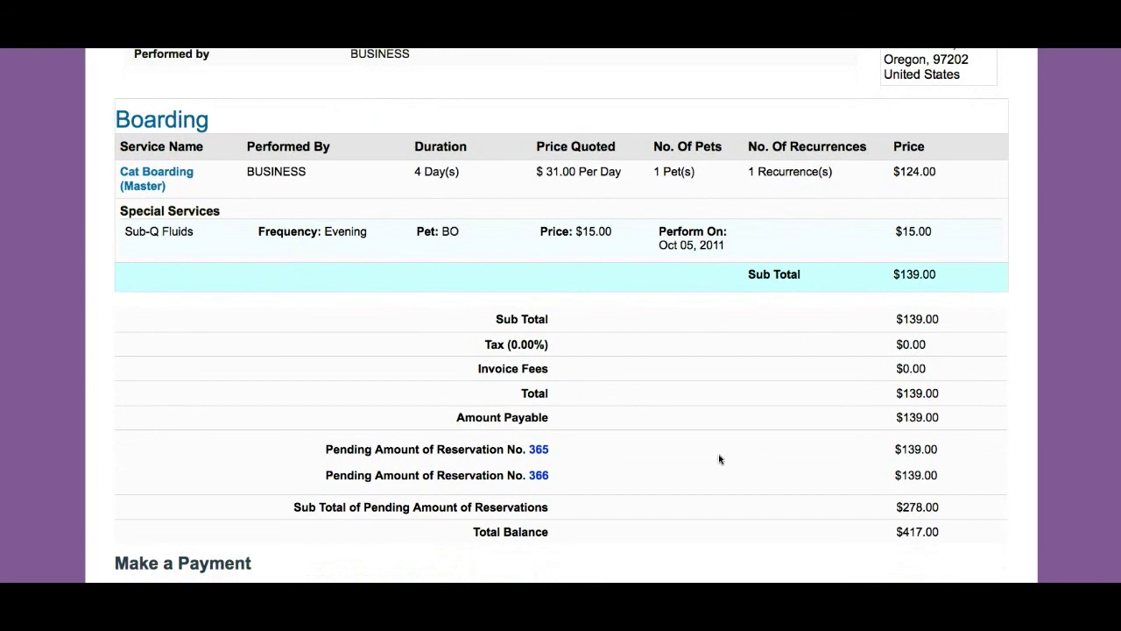
scroll(661, 459, down, 1)
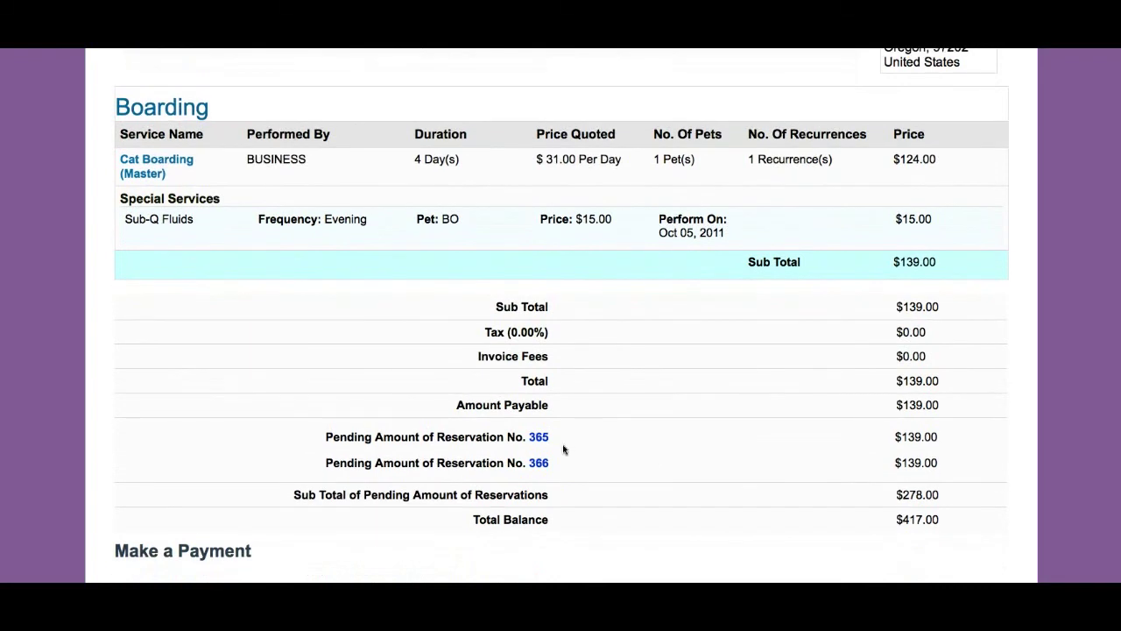
click(537, 437)
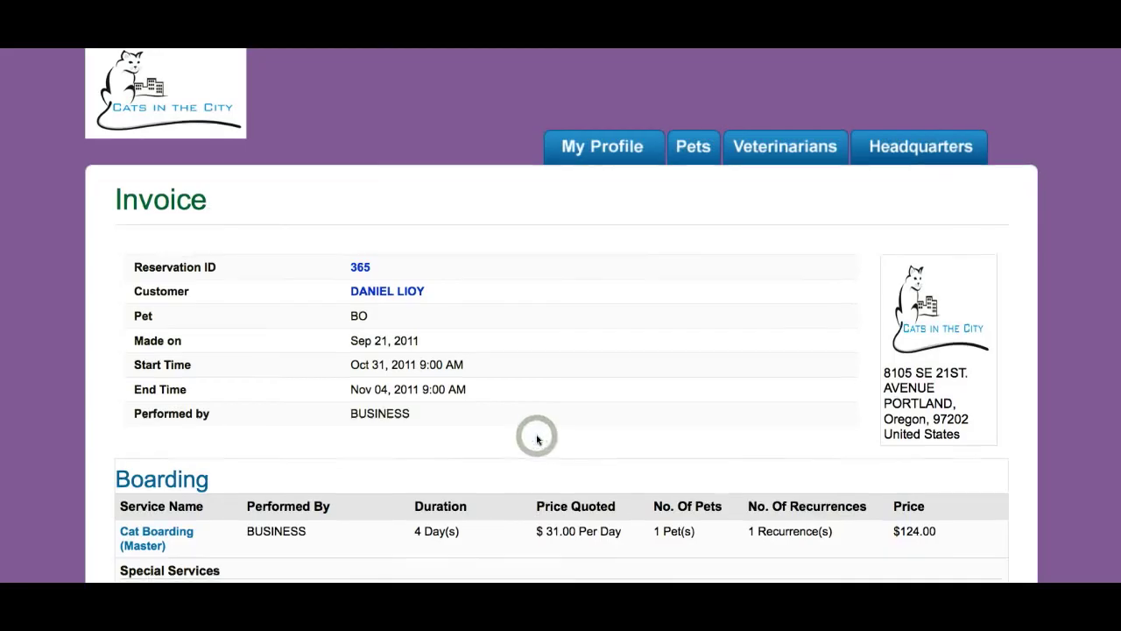
scroll(537, 437, down, 5)
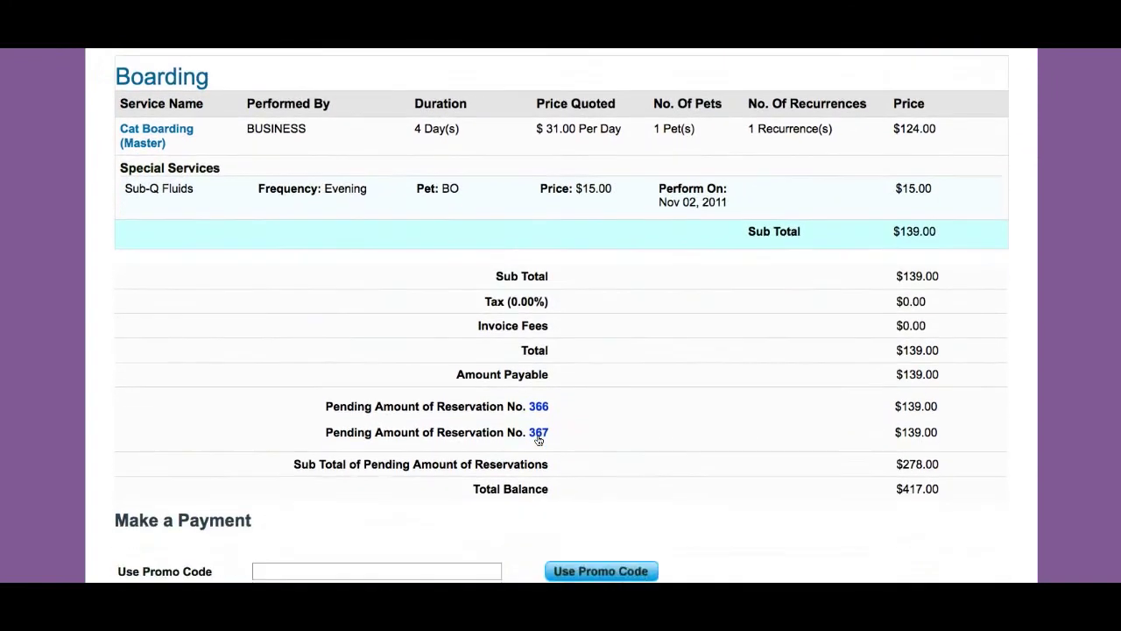
scroll(539, 440, down, 1)
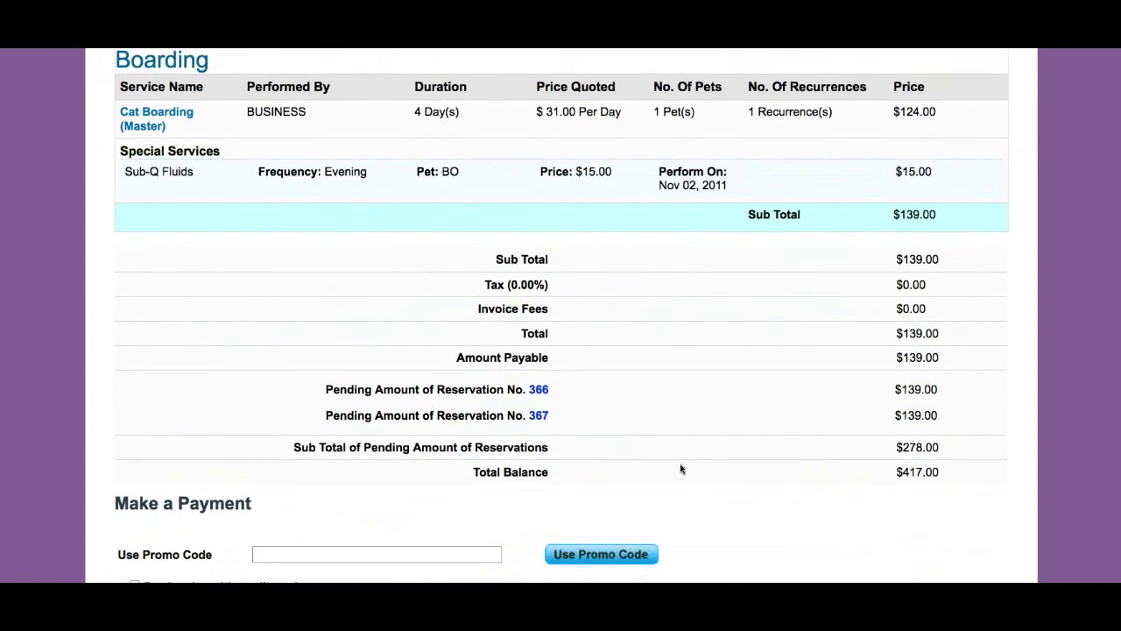
scroll(681, 470, down, 3)
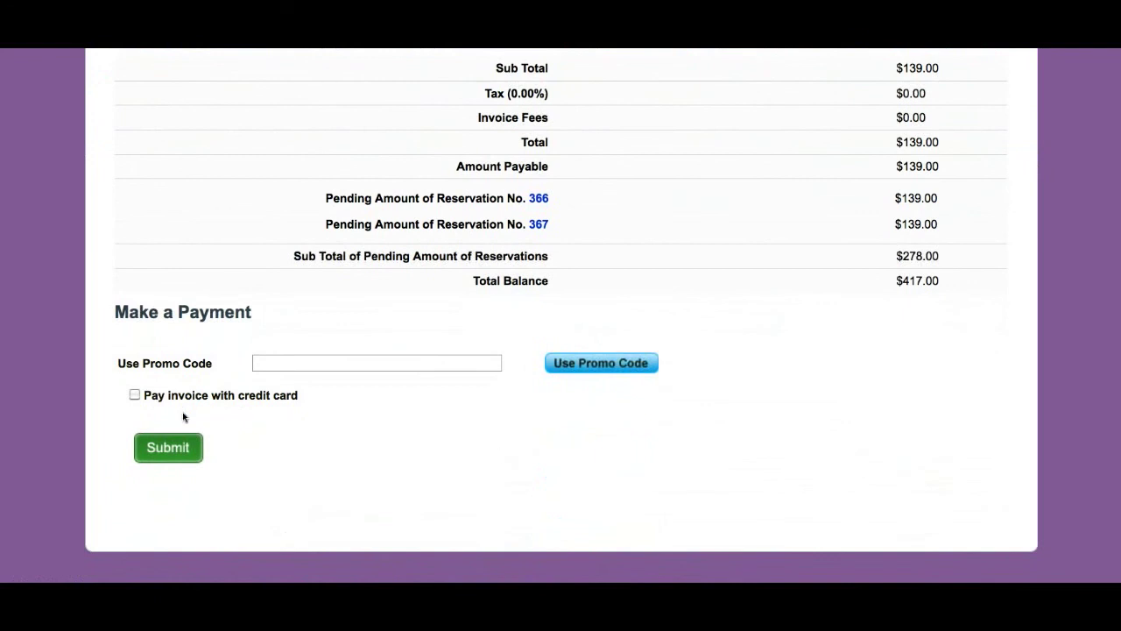
- Choose credit-card payment for the $417.00 invoice and make the payment amount editable
click(133, 396)
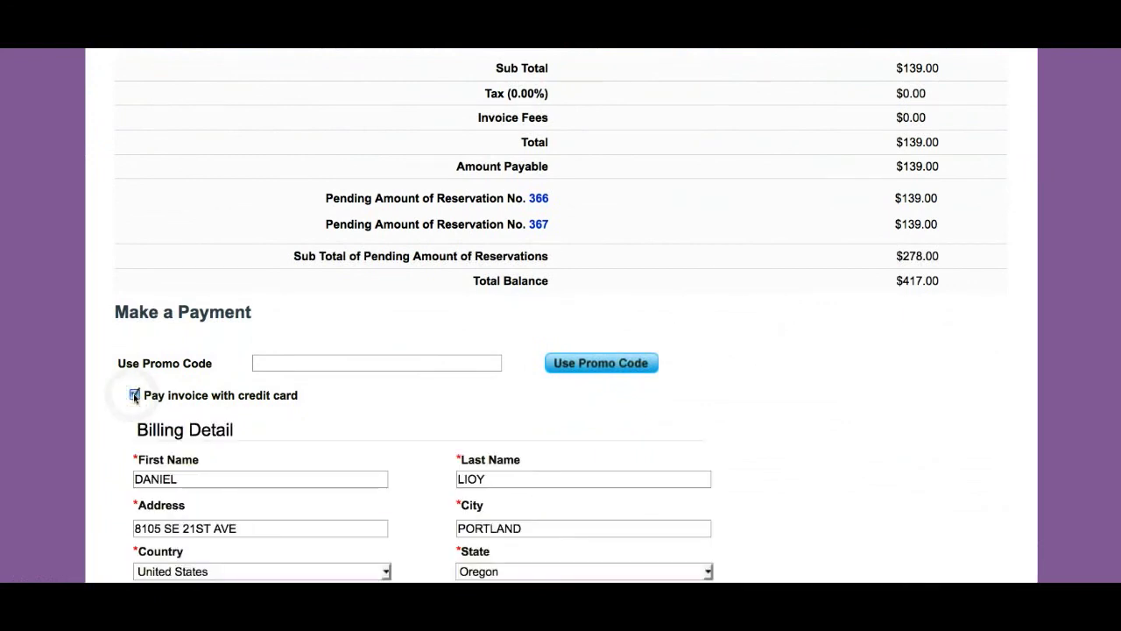
scroll(134, 399, down, 1)
scroll(134, 399, down, 4)
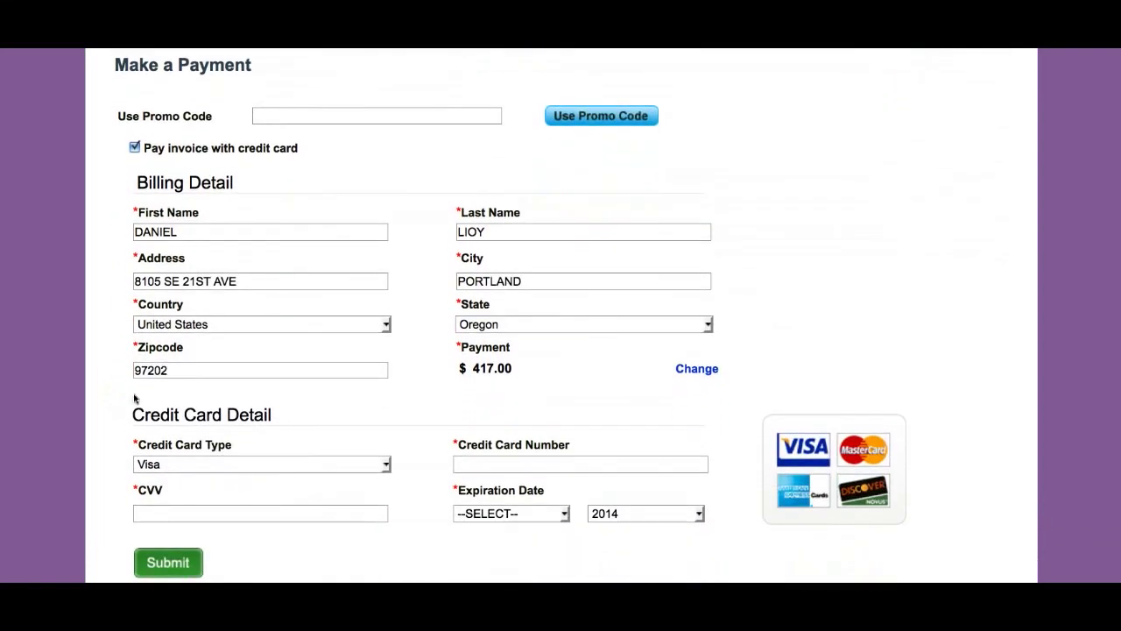
scroll(134, 399, down, 1)
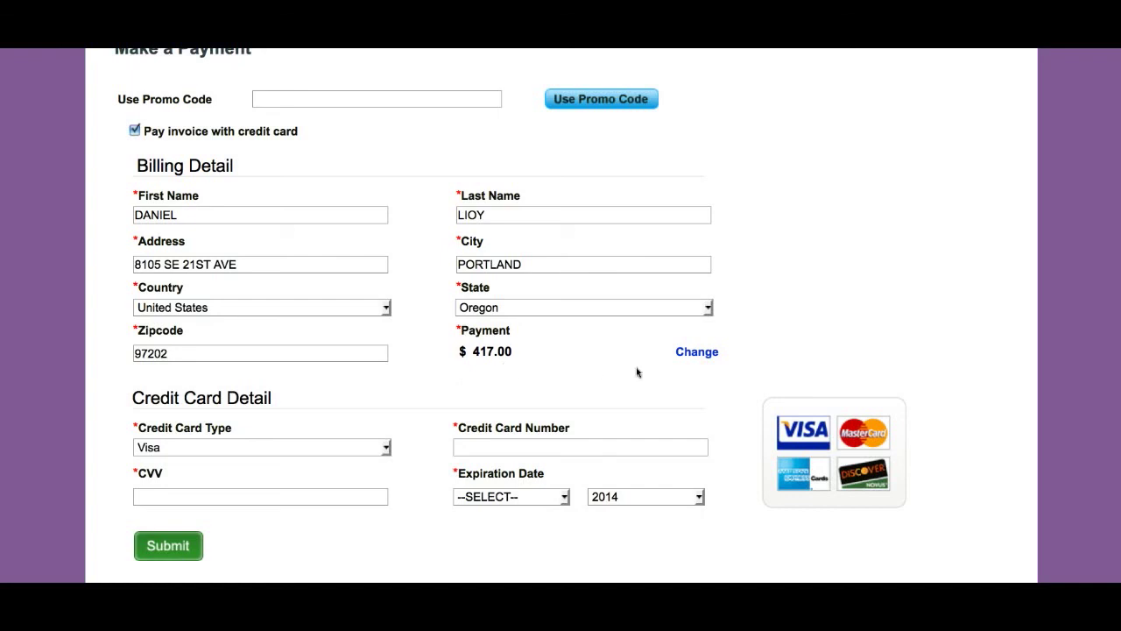
click(693, 359)
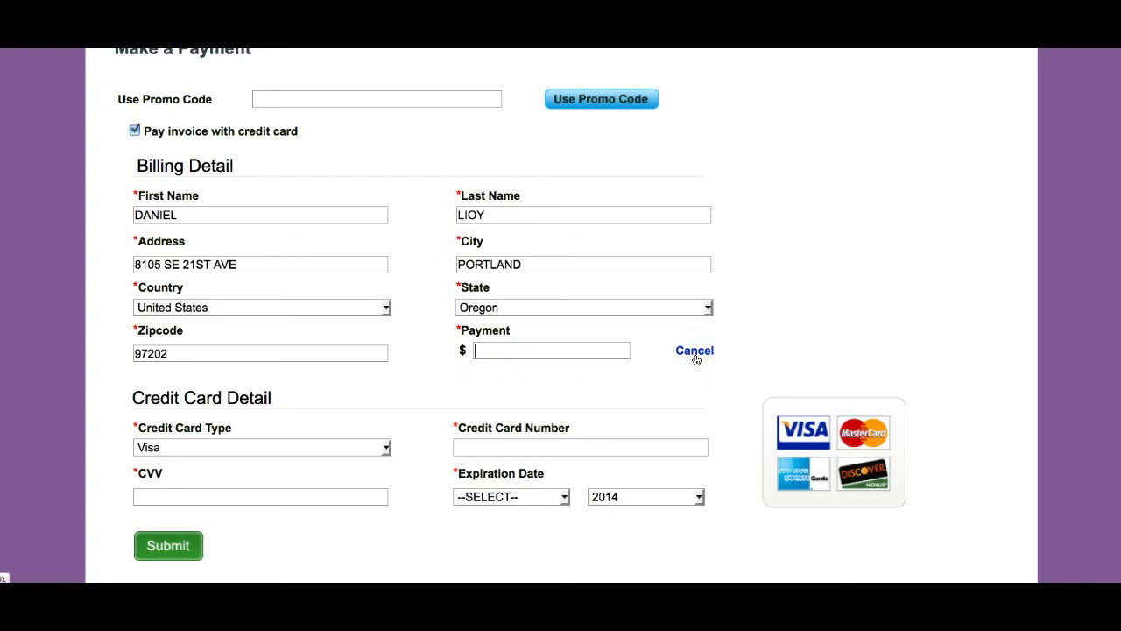
scroll(854, 314, up, 10)
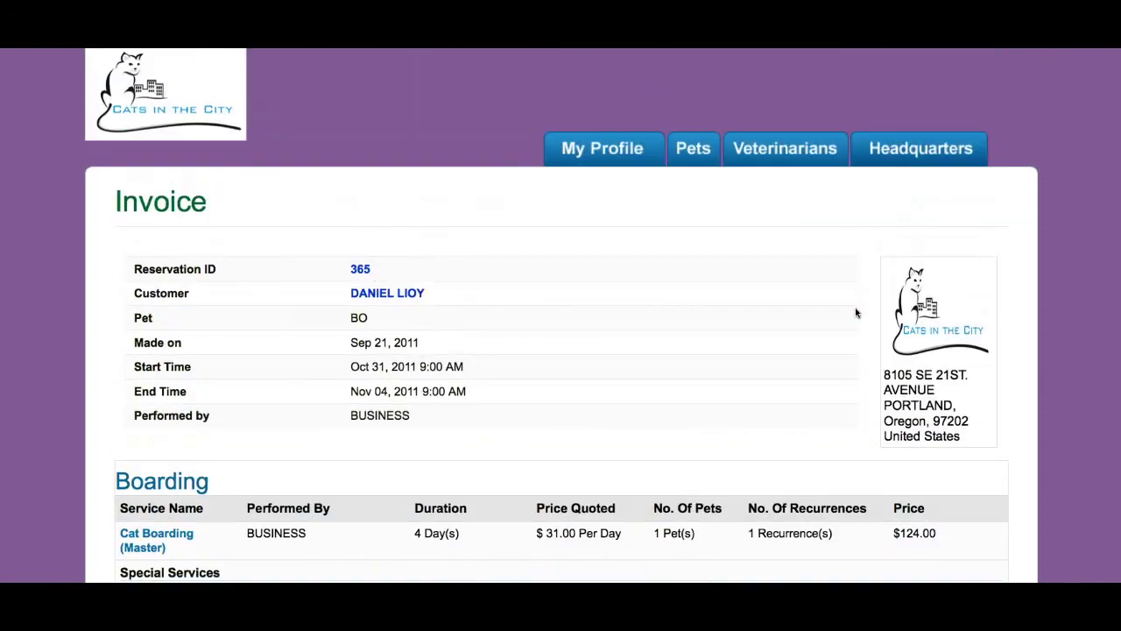
- Open Reservations from the Headquarters menu and confirm new booking 367 for Oct 03–07 is listed
mouse_move(926, 156)
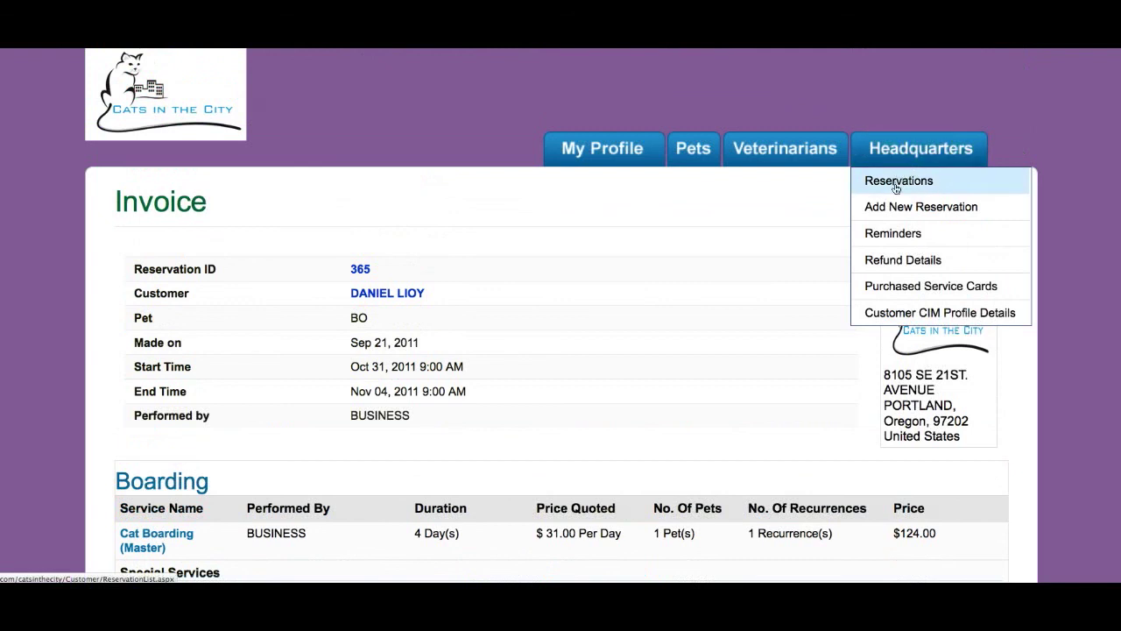
click(896, 183)
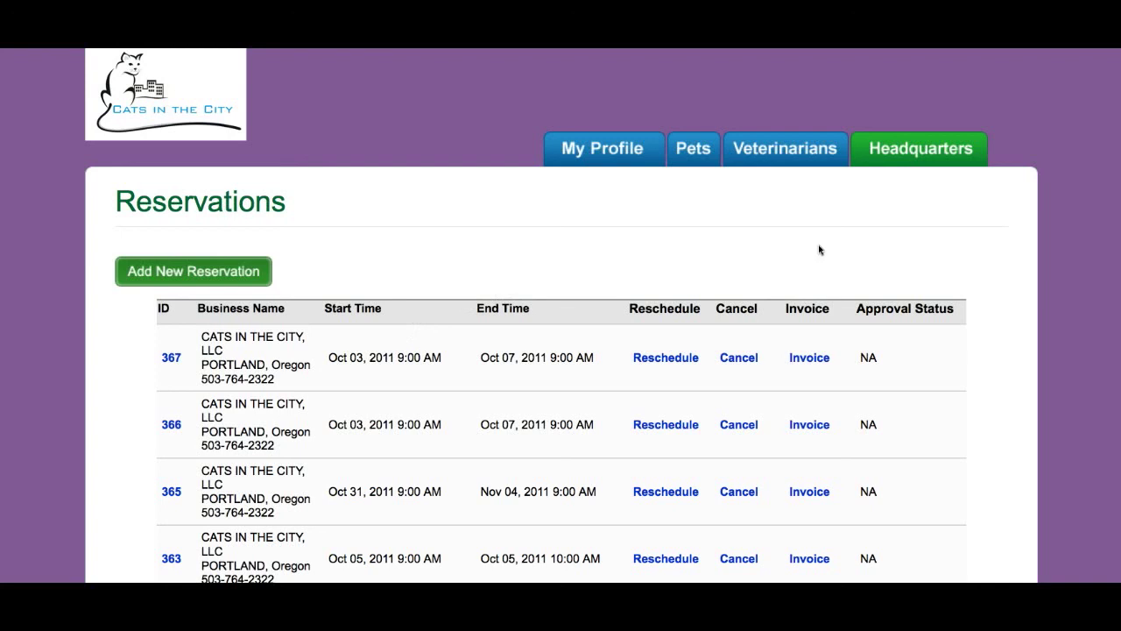
mouse_move(921, 154)
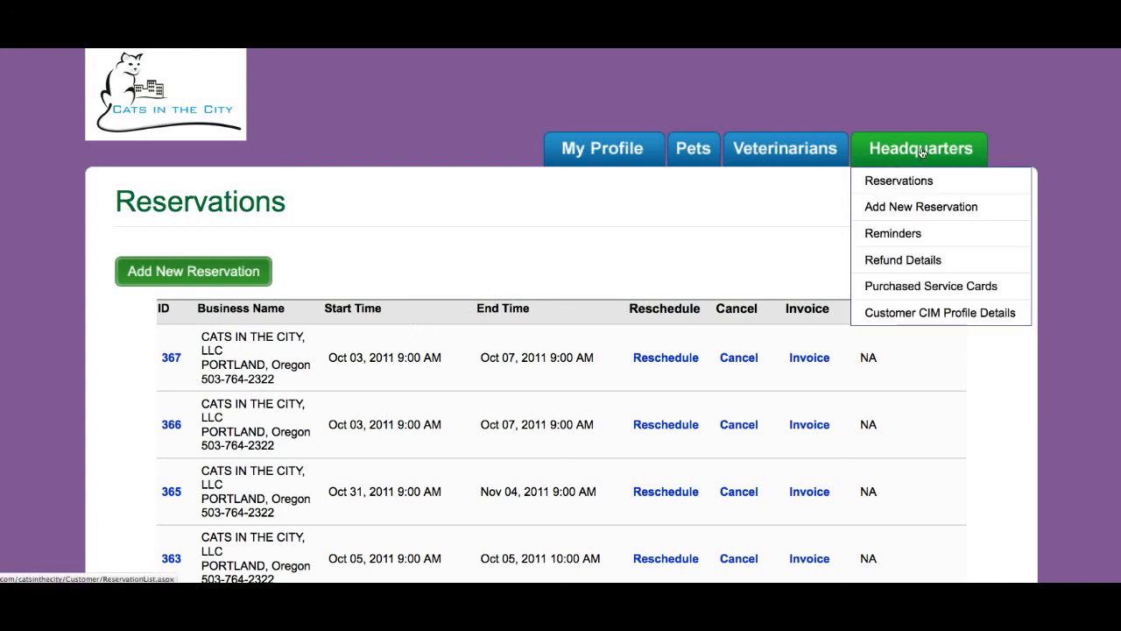